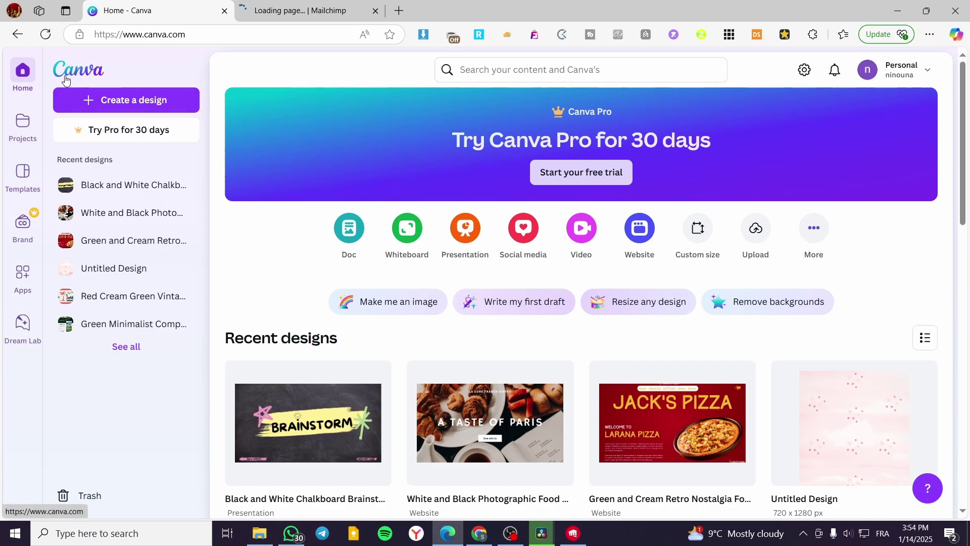
left_click(302, 6)
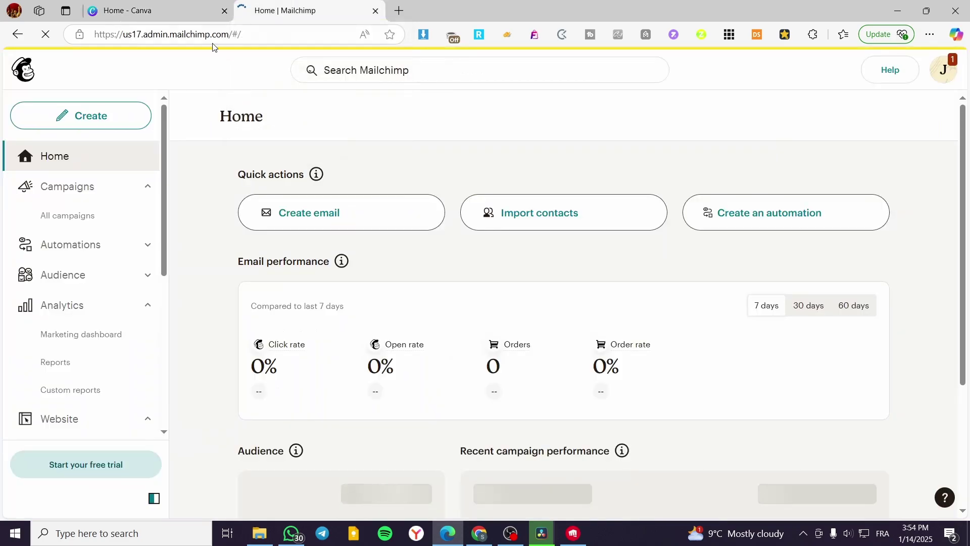
left_click(135, 4)
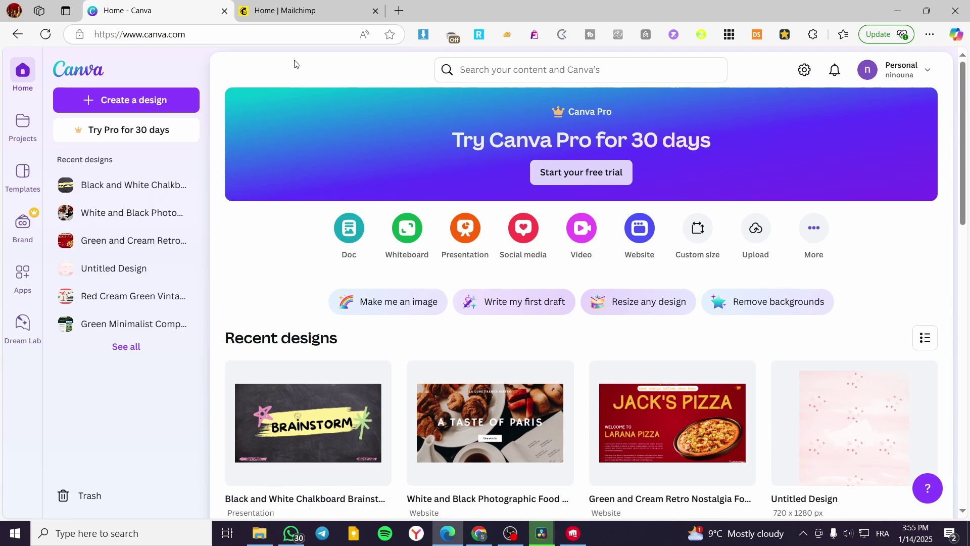
left_click(292, 14)
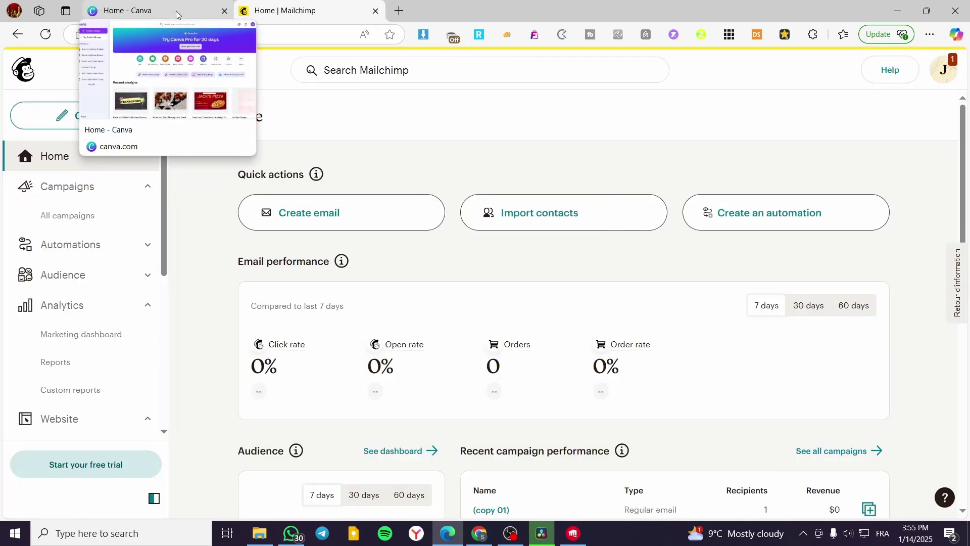
left_click(177, 14)
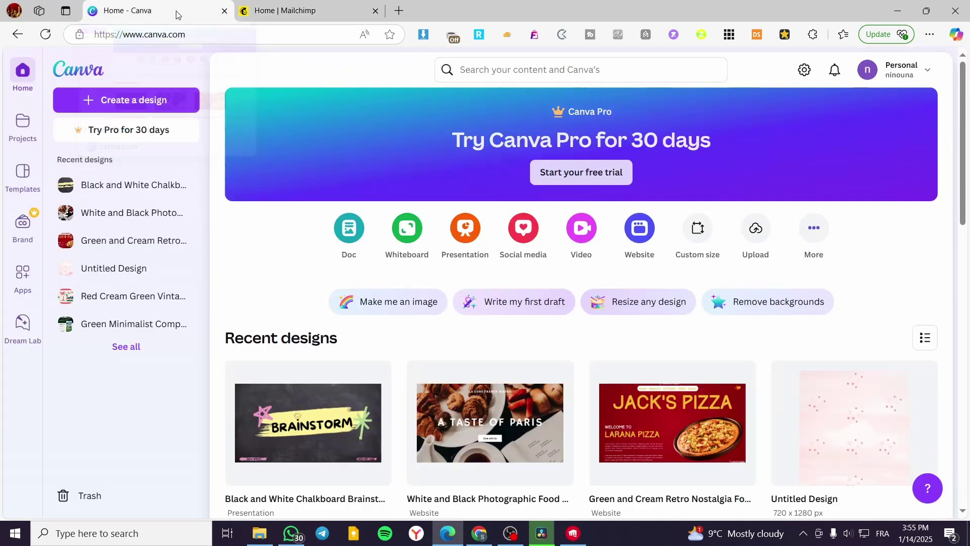
left_click(255, 12)
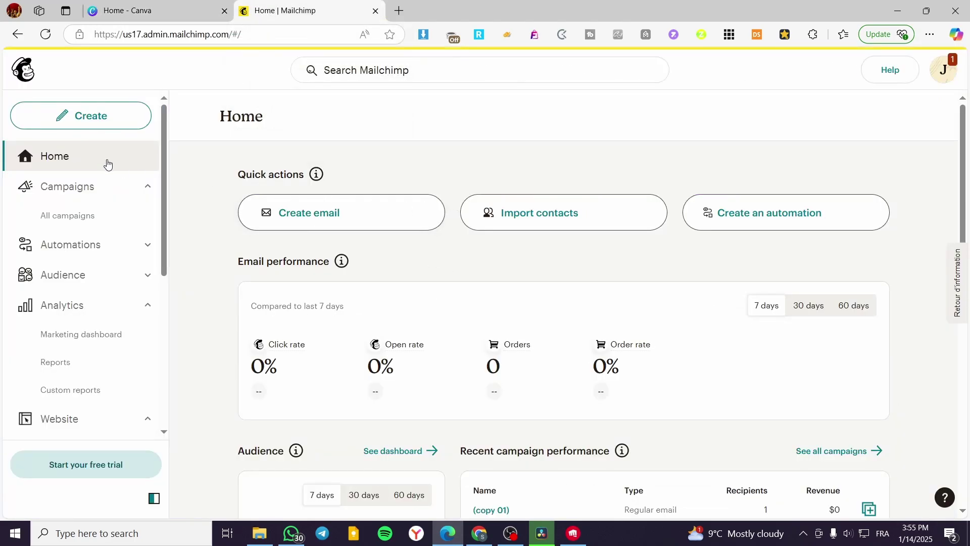
left_click(208, 10)
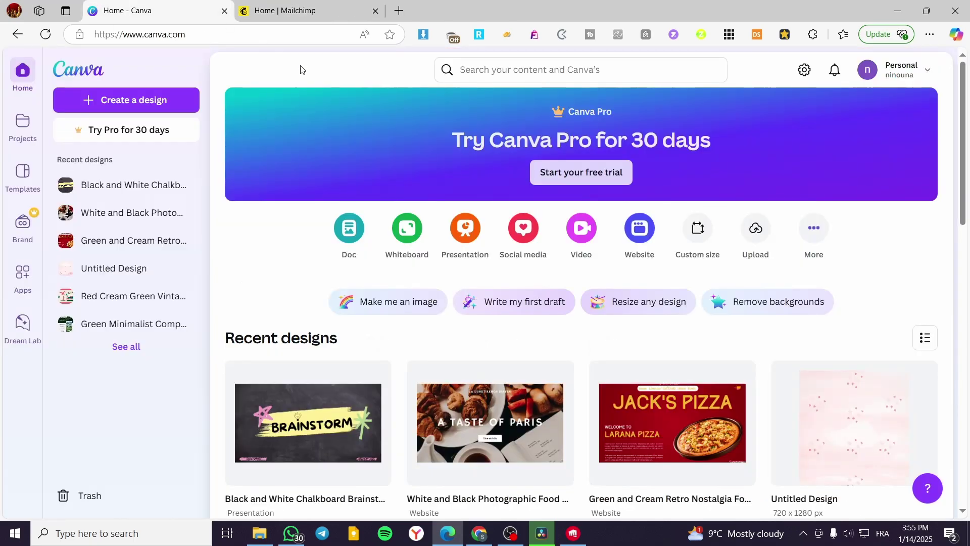
Switch to Mailchimp and open the Discover page for integrations
left_click(308, 11)
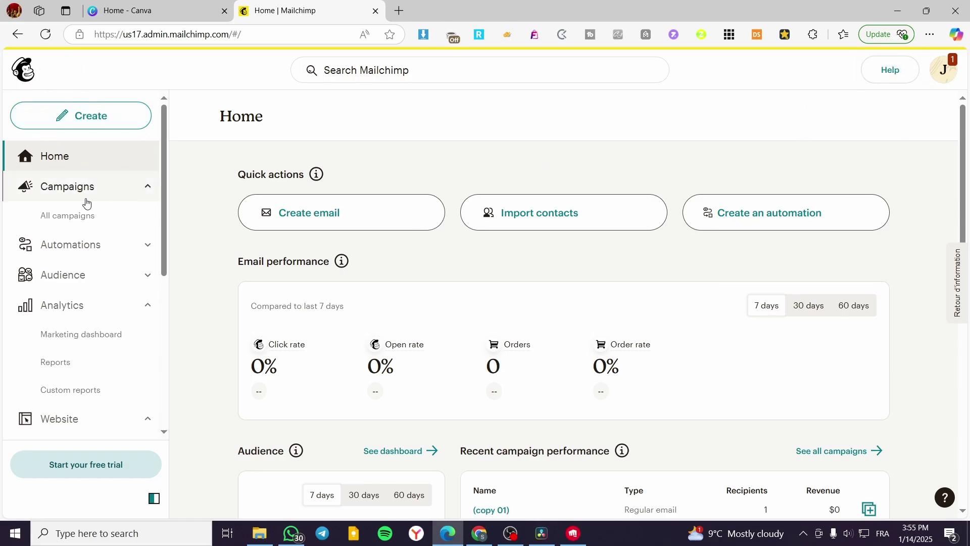
scroll(101, 187, "down", 6)
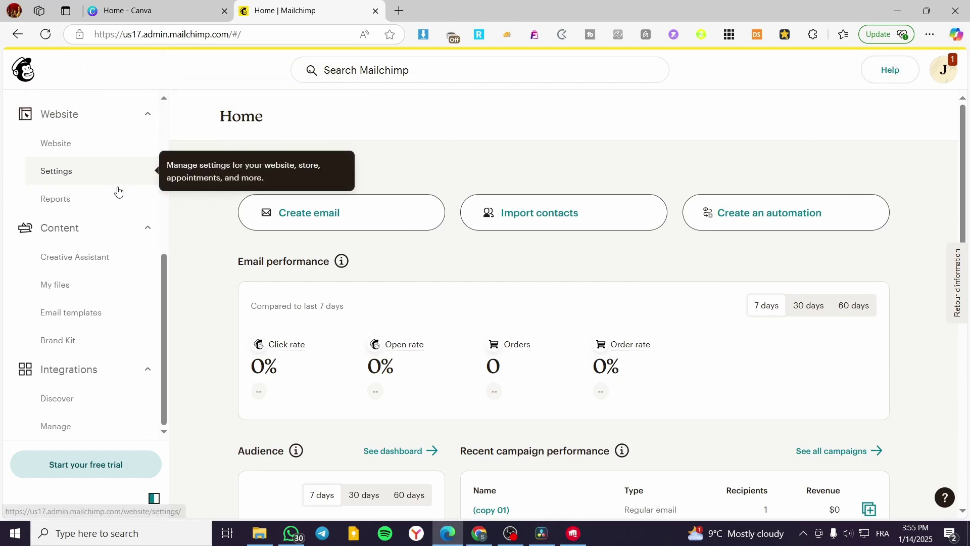
left_click(101, 376)
left_click(101, 376)
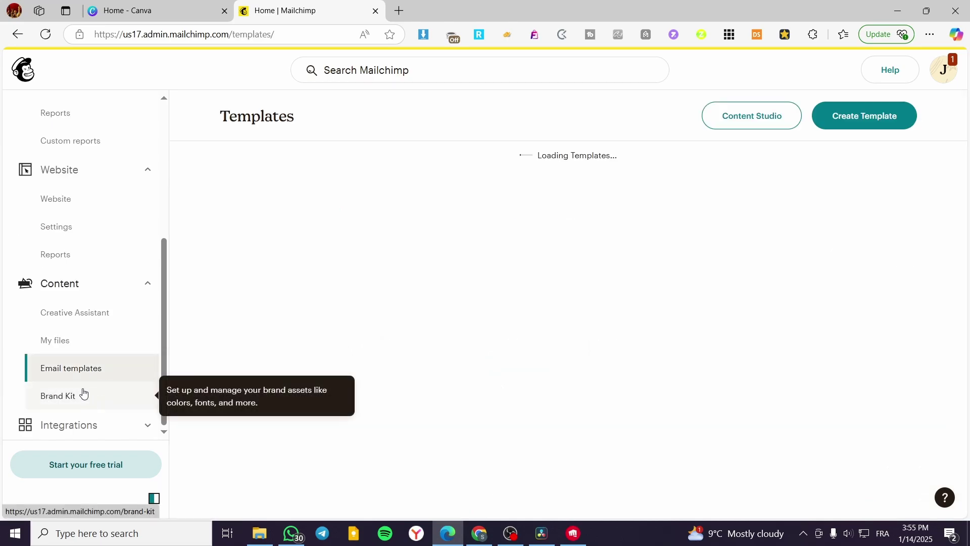
left_click(65, 432)
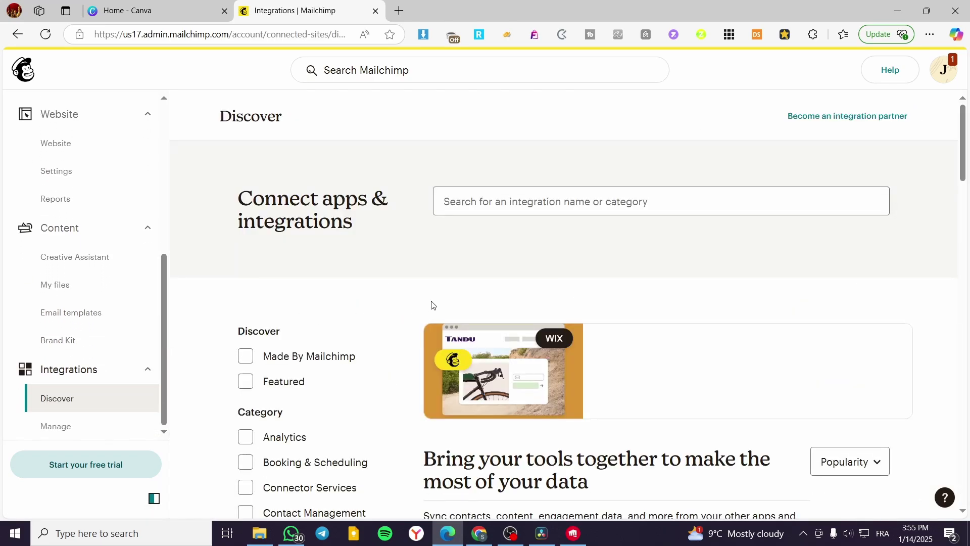
Search the integrations for "canva" and open the Canva app's details
left_click(574, 198)
type("ca")
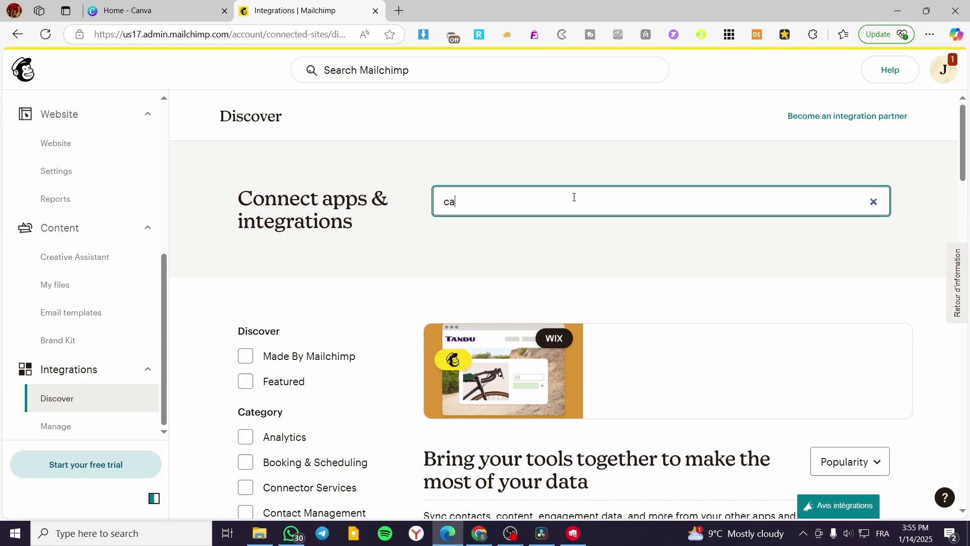
type("nva")
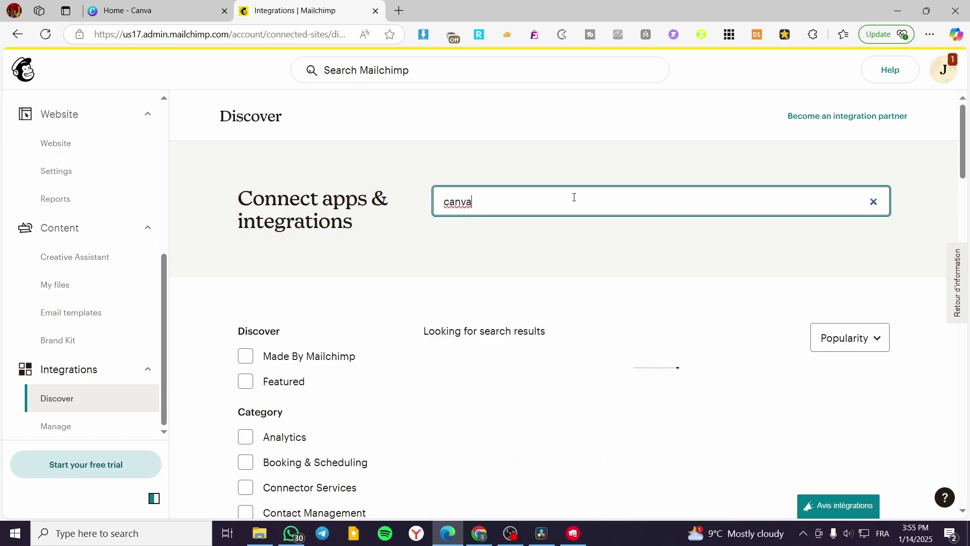
scroll(596, 283, "down", 3)
scroll(550, 338, "up", 3)
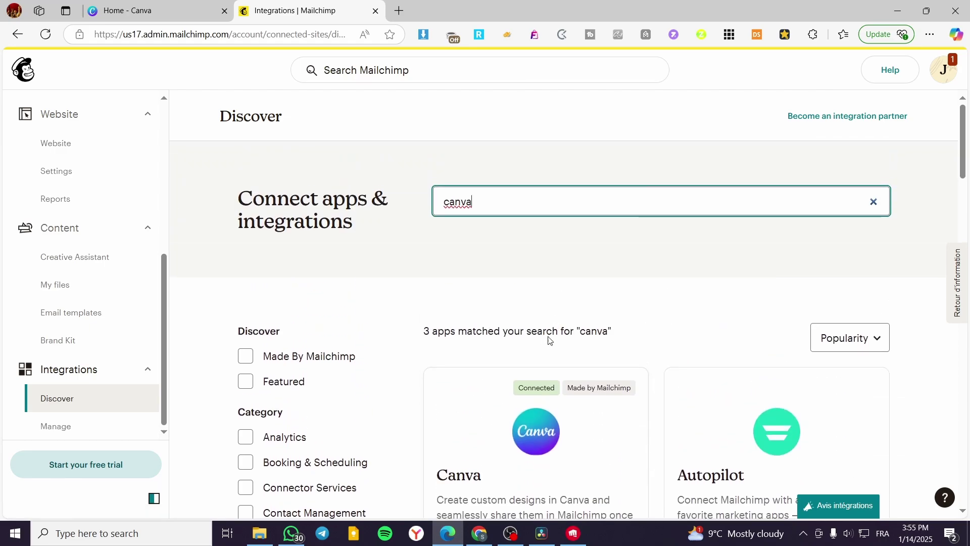
scroll(520, 321, "down", 2)
left_click(539, 295)
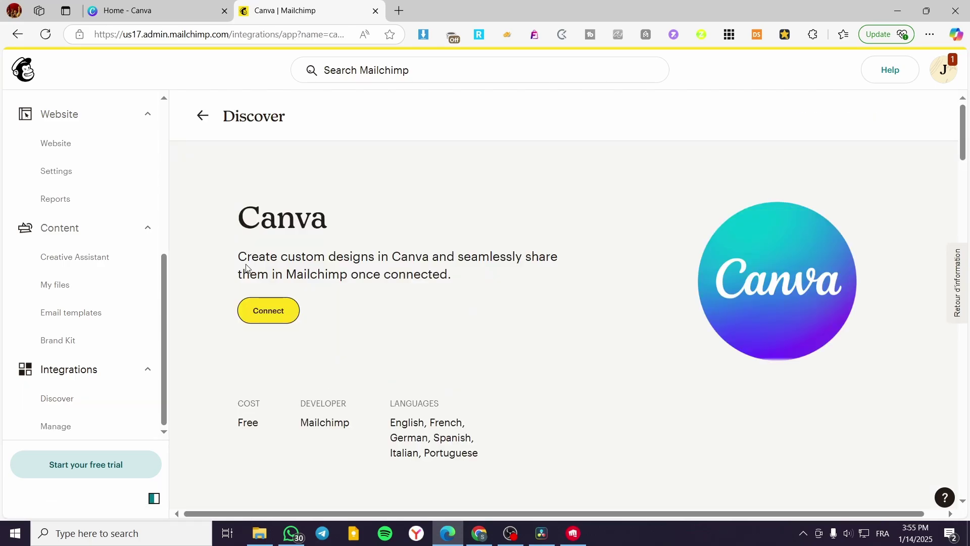
Connect the Canva integration and allow Mailchimp access to the Canva account
left_click(268, 310)
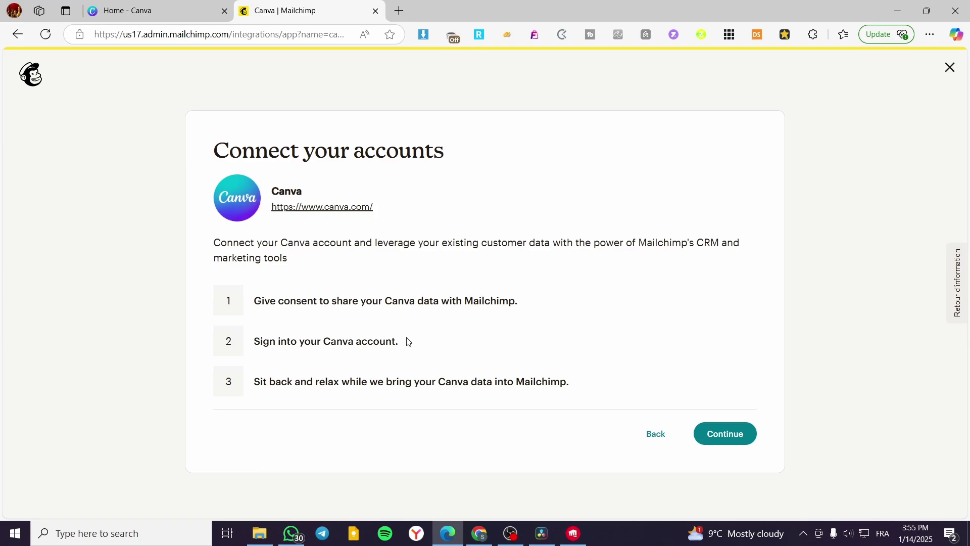
left_click(727, 436)
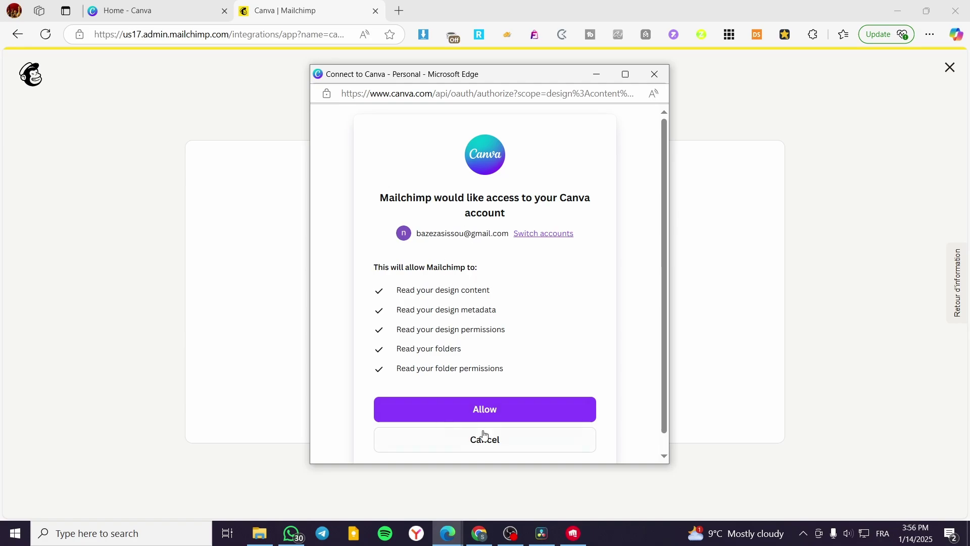
left_click(484, 414)
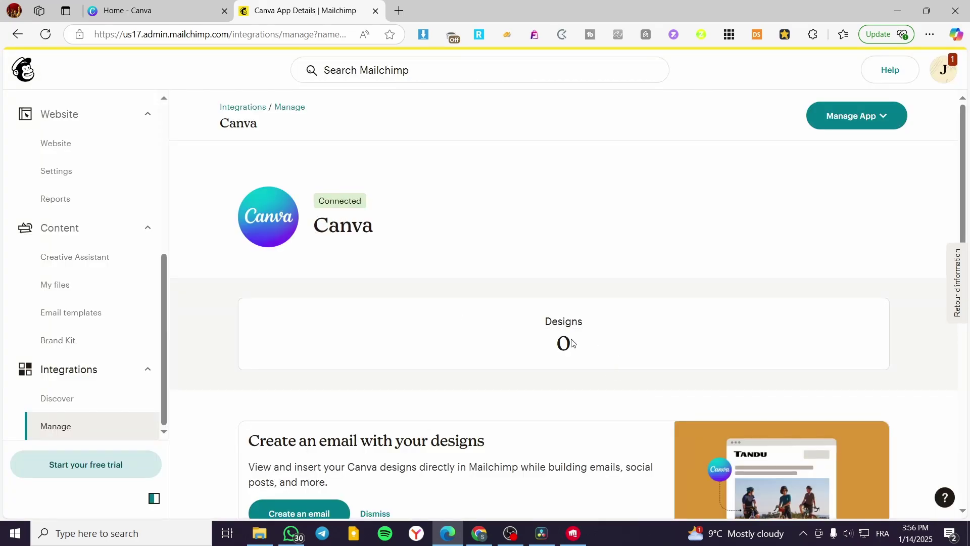
Examine the connected Canva integration's designs summary, quick actions and help resources
left_click_drag(541, 329, 609, 334)
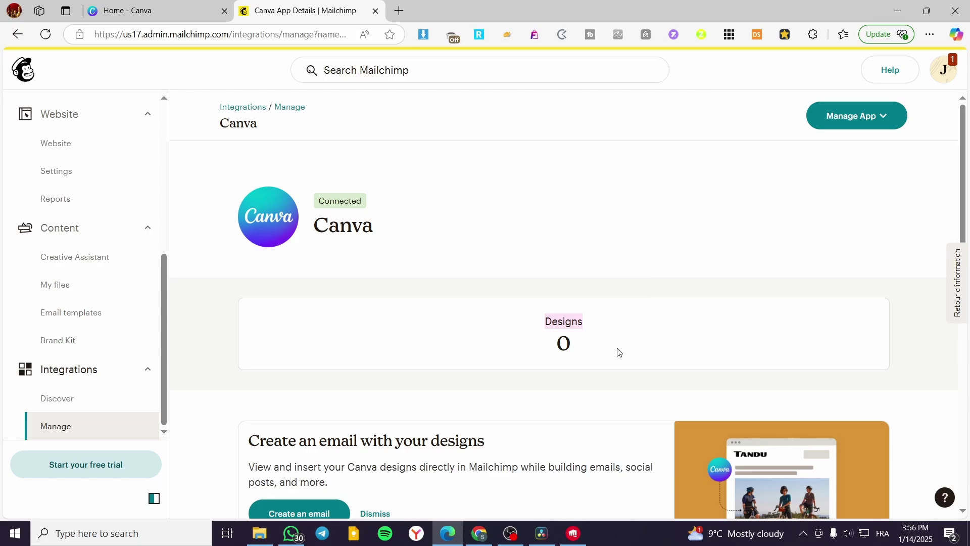
scroll(613, 348, "down", 1)
left_click(586, 293)
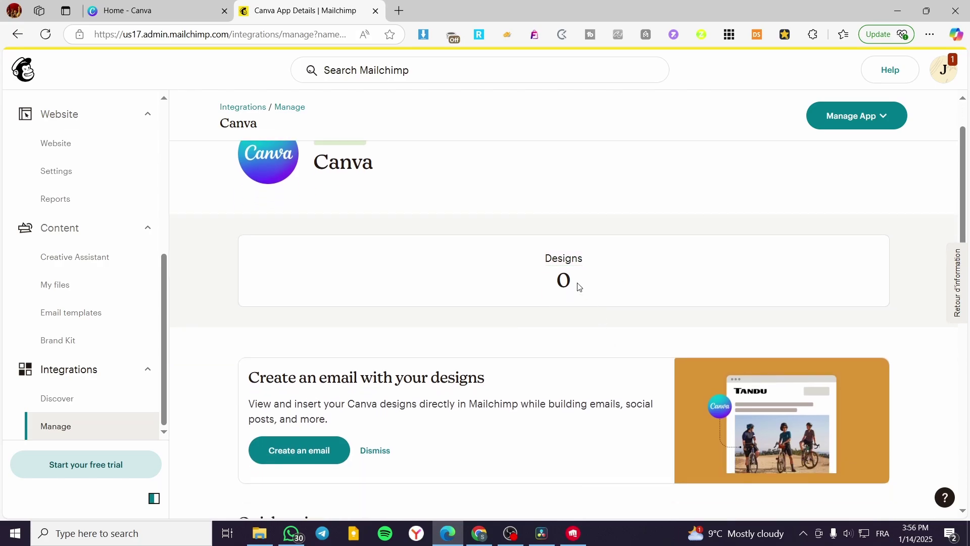
scroll(592, 284, "down", 6)
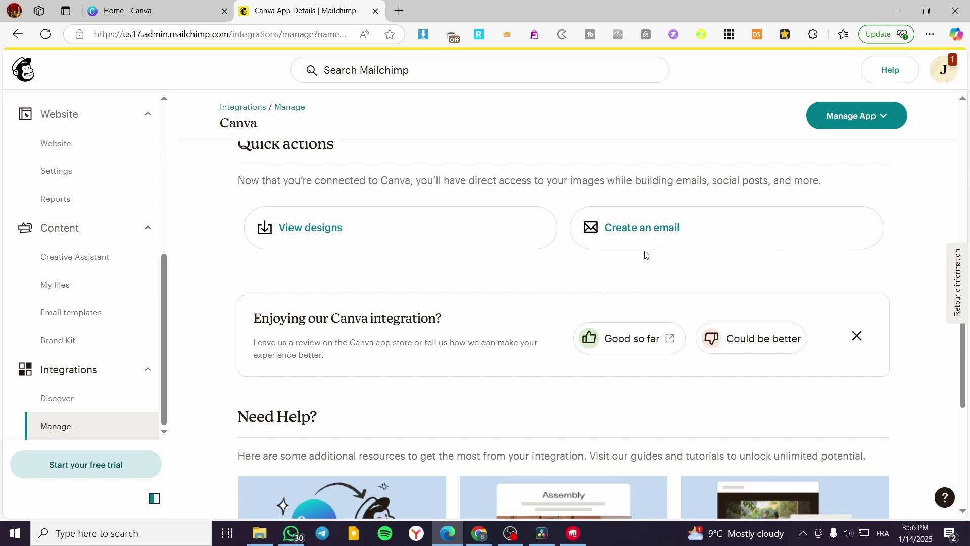
scroll(462, 271, "up", 1)
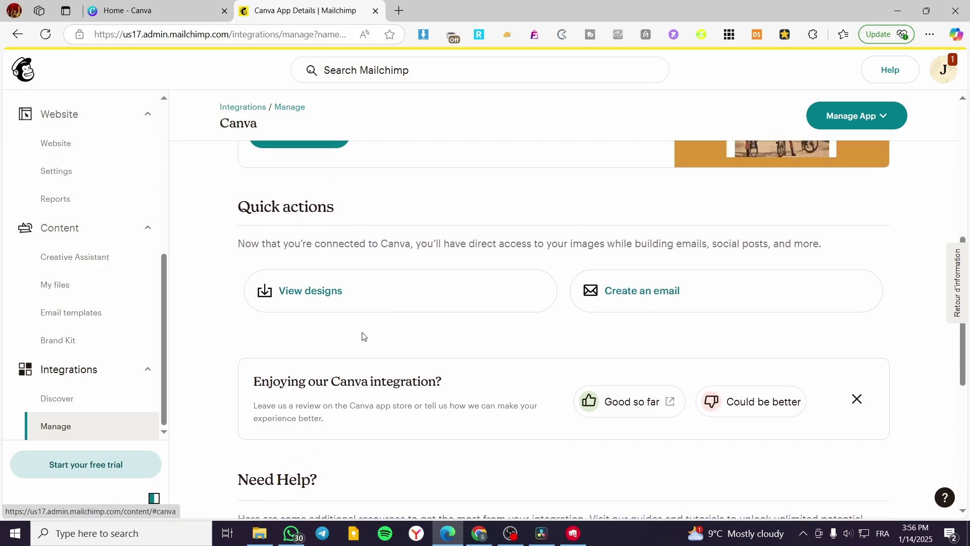
scroll(384, 319, "down", 5)
scroll(363, 399, "up", 5)
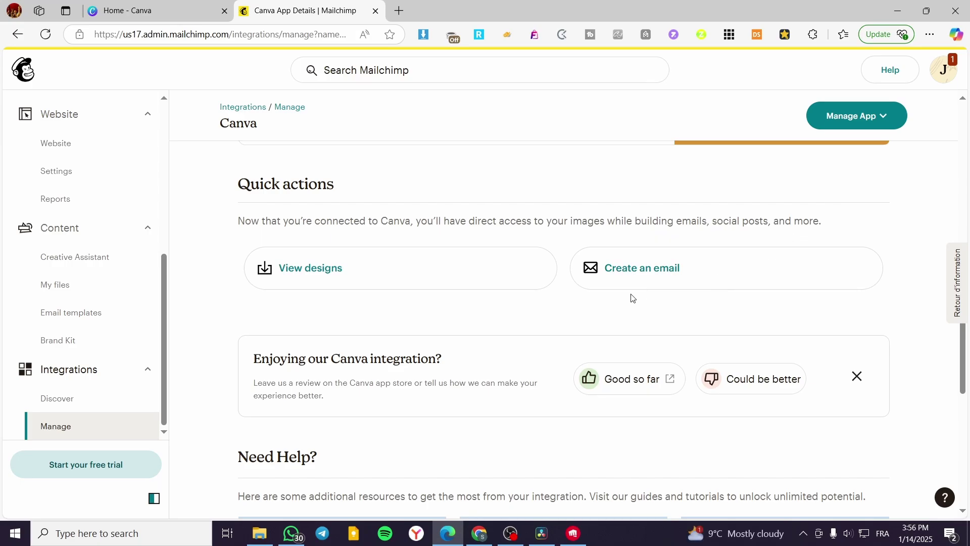
Create an email from the Canva integration using the "Start of sale 1" basic layout
left_click(642, 279)
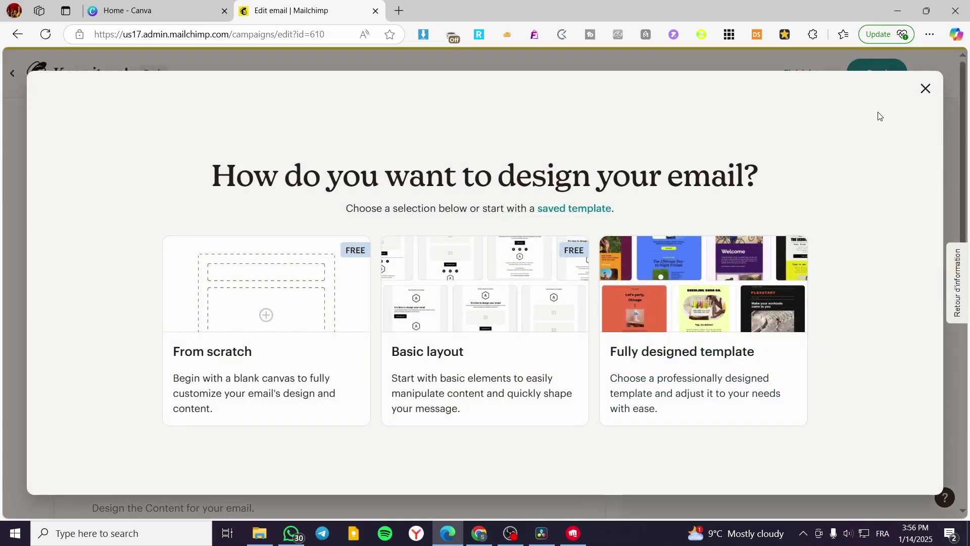
left_click(471, 324)
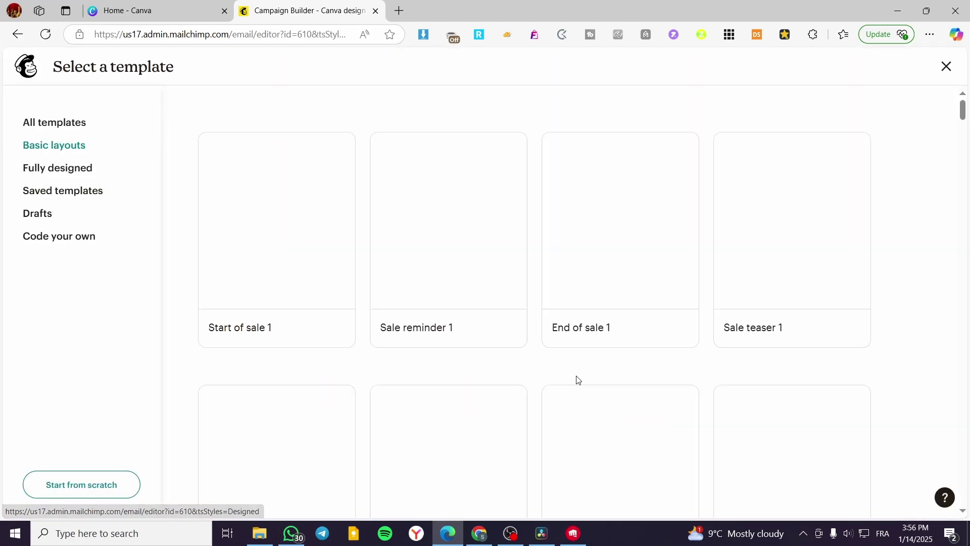
left_click(276, 222)
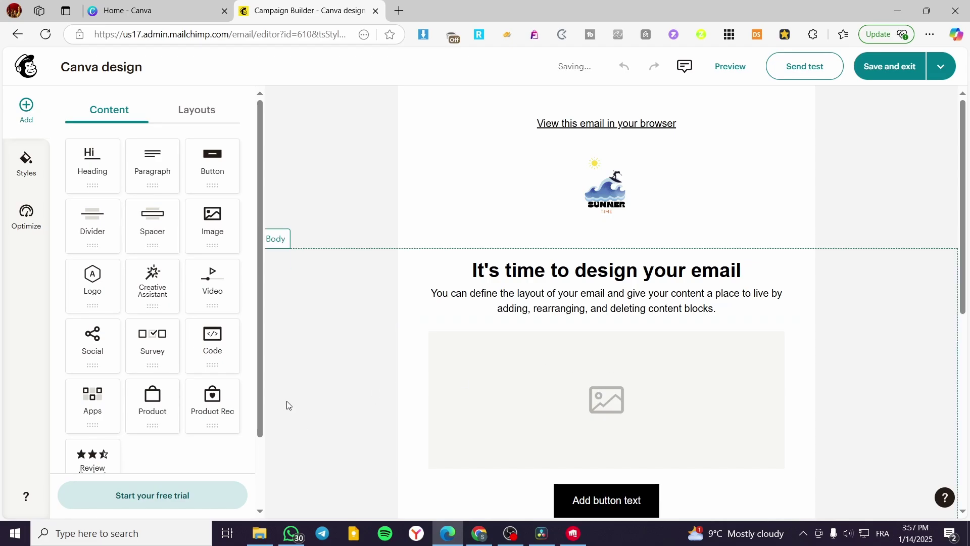
Select the empty image block in the email body and browse the Canva images in Content Studio
scroll(183, 411, "down", 2)
scroll(183, 410, "up", 2)
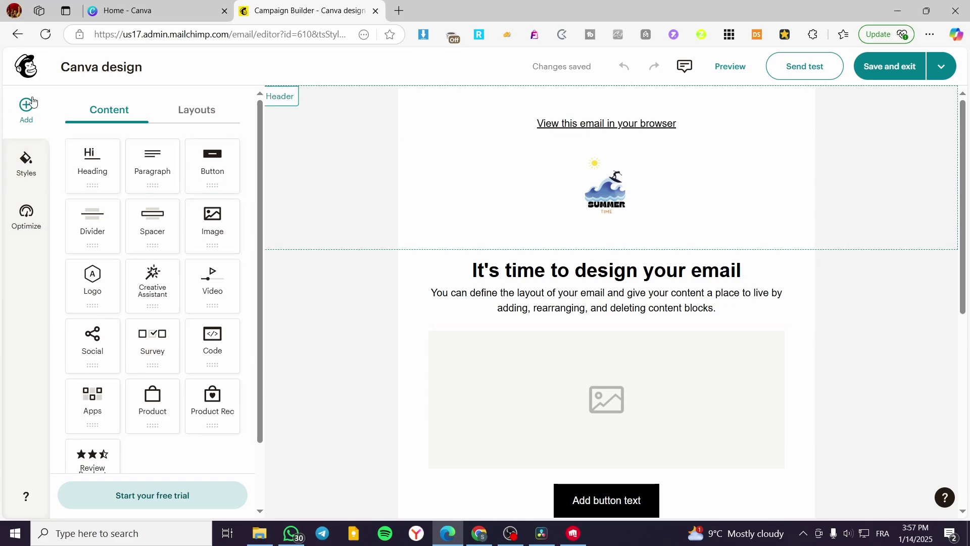
left_click_drag(215, 222, 184, 217)
left_click(638, 379)
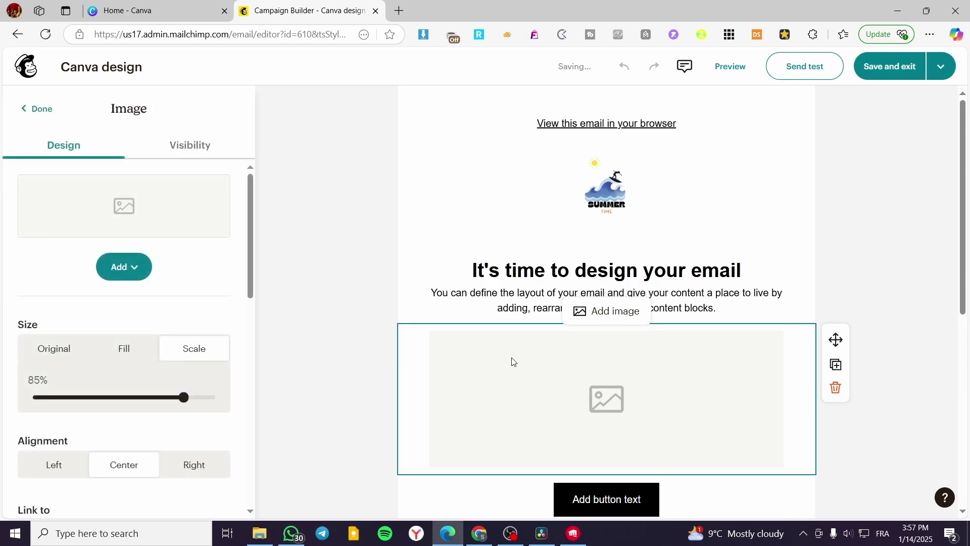
scroll(180, 310, "down", 5)
scroll(180, 309, "up", 5)
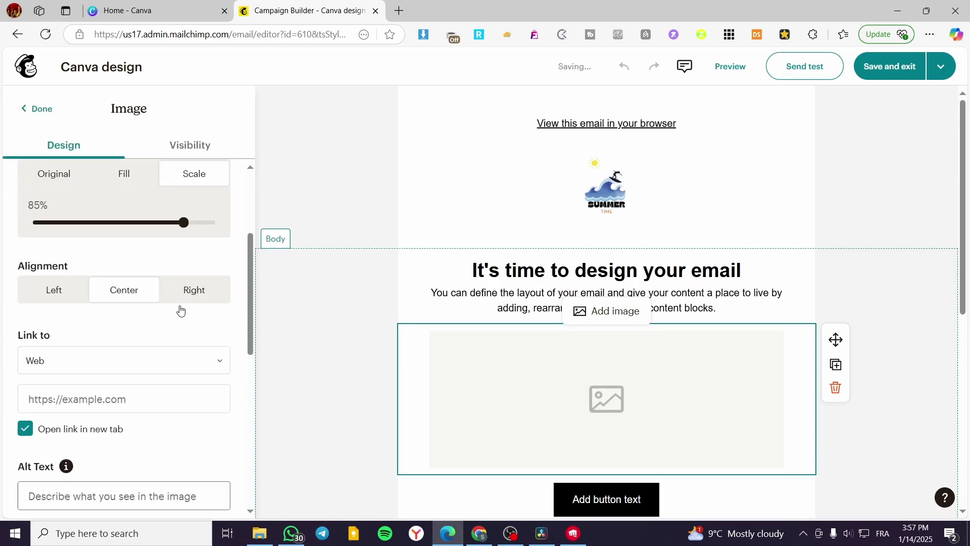
left_click(142, 268)
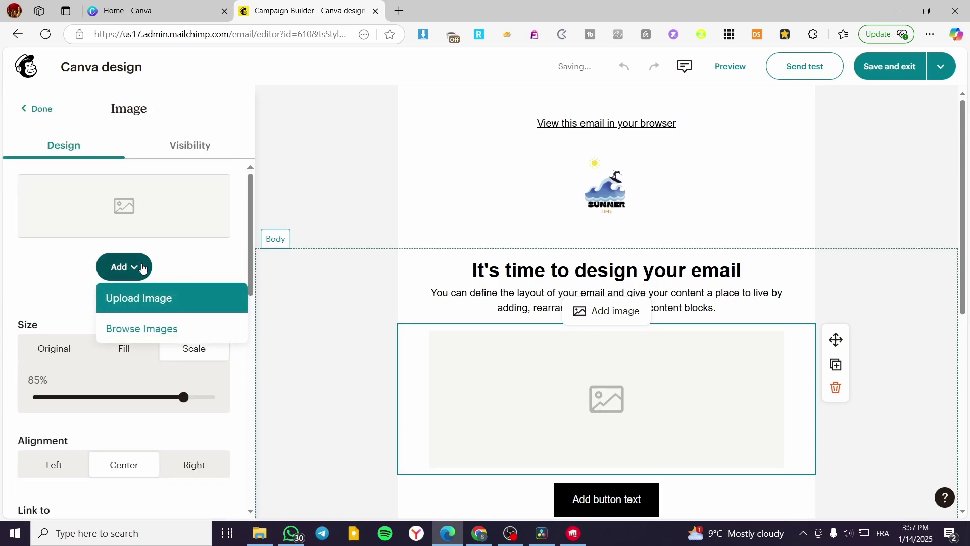
left_click(179, 335)
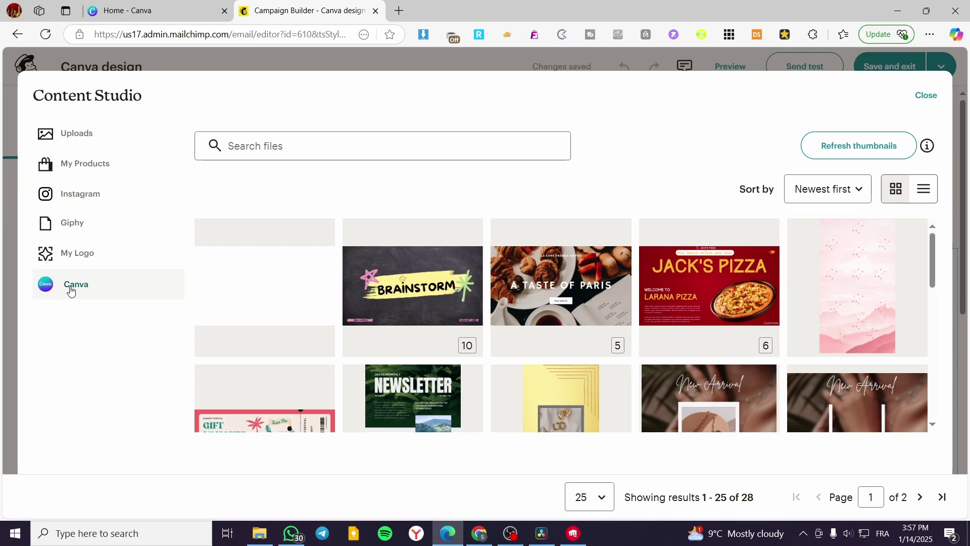
Look through the Canva designs in Content Studio and compare them with the recent designs on Canva's home page
scroll(600, 267, "down", 8)
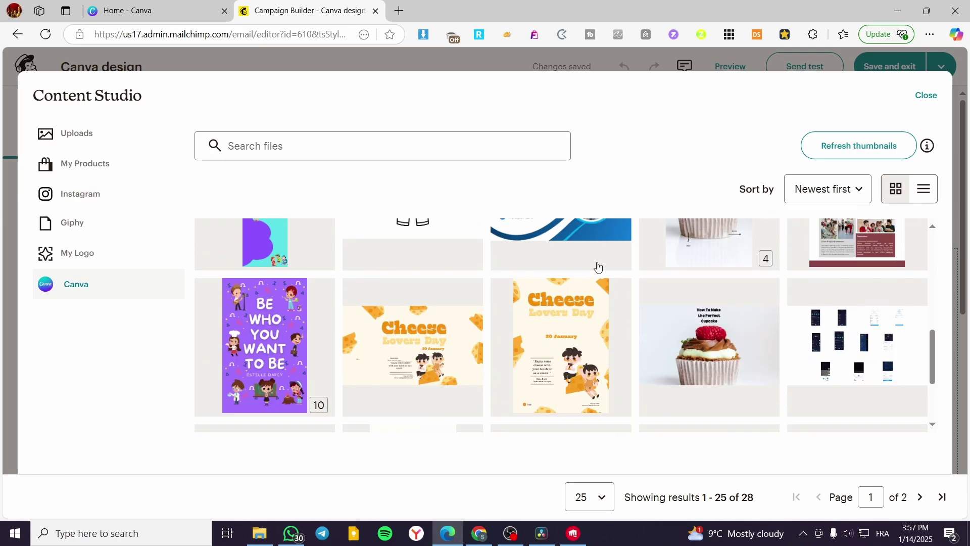
scroll(522, 281, "down", 3)
scroll(629, 364, "up", 8)
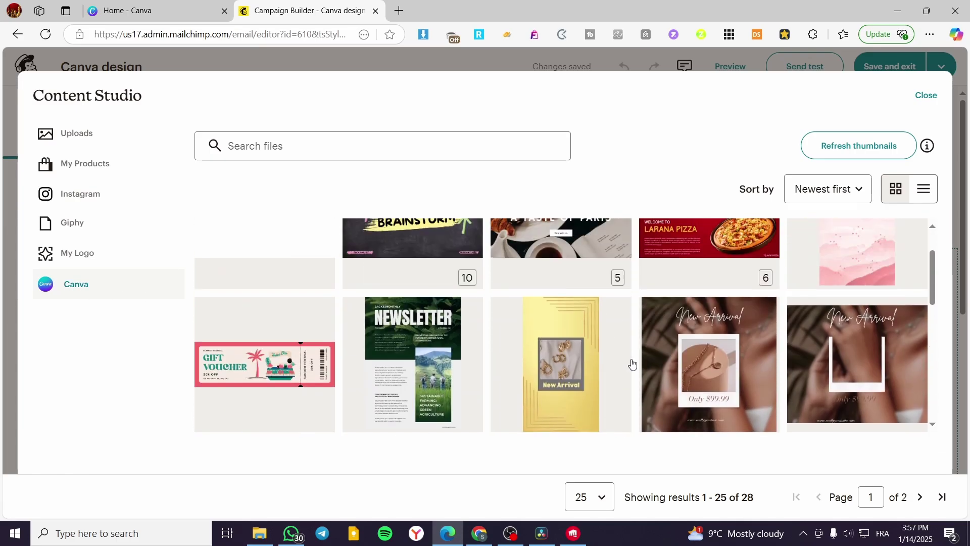
scroll(631, 361, "up", 1)
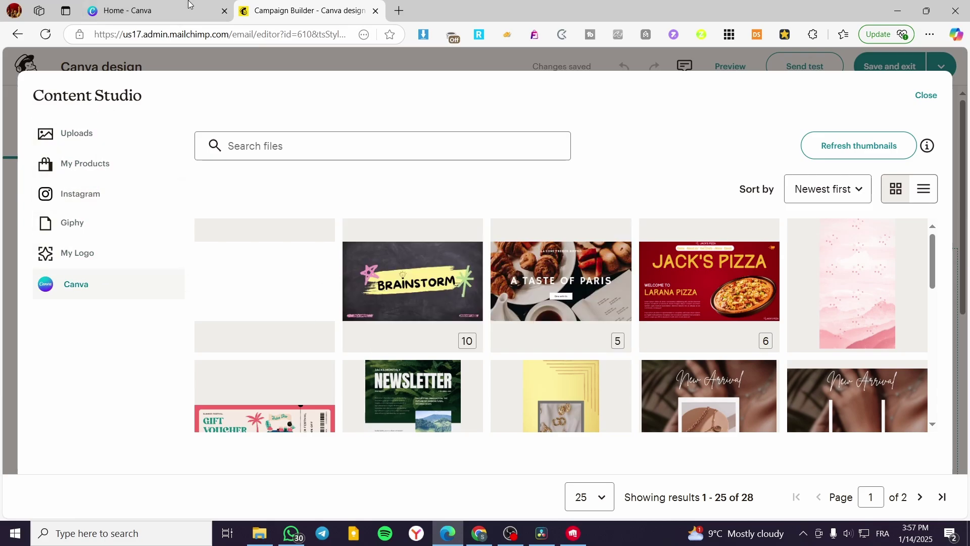
left_click(146, 11)
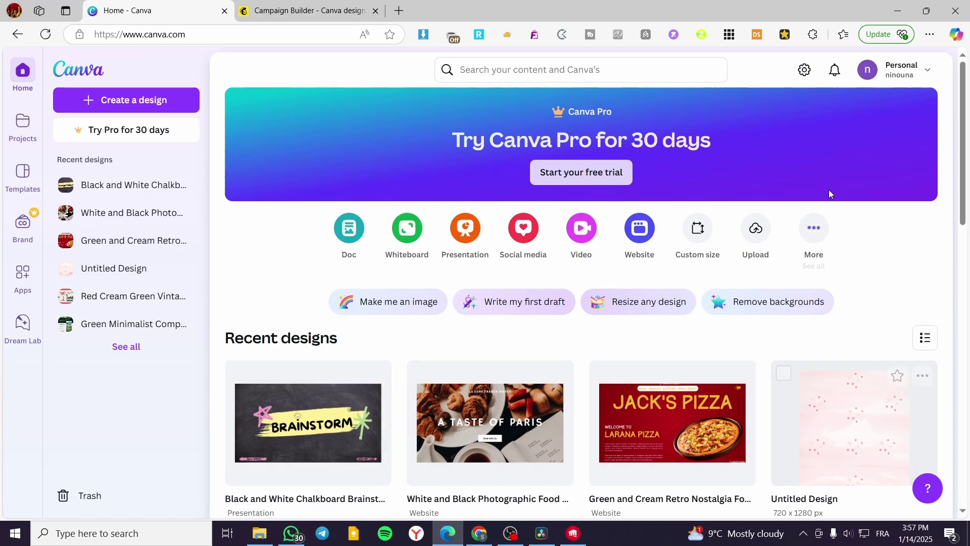
left_click(257, 12)
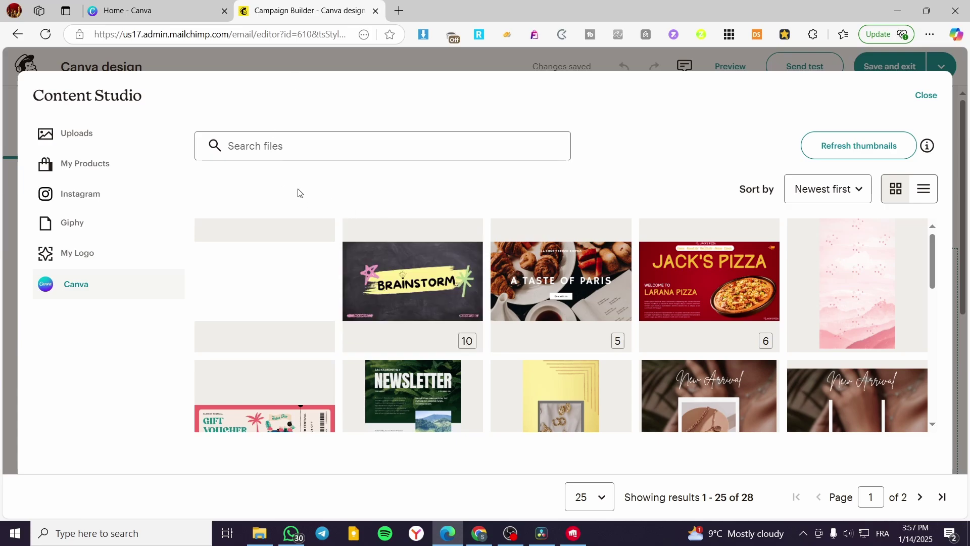
Sync the green "Newsletter" Canva design into the email's image block with PNG as the file type
left_click(414, 366)
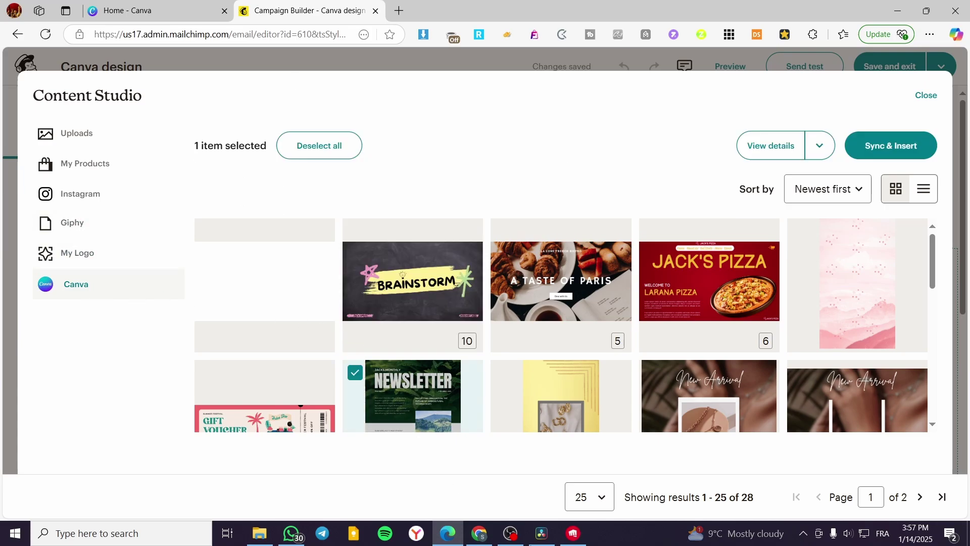
left_click(891, 146)
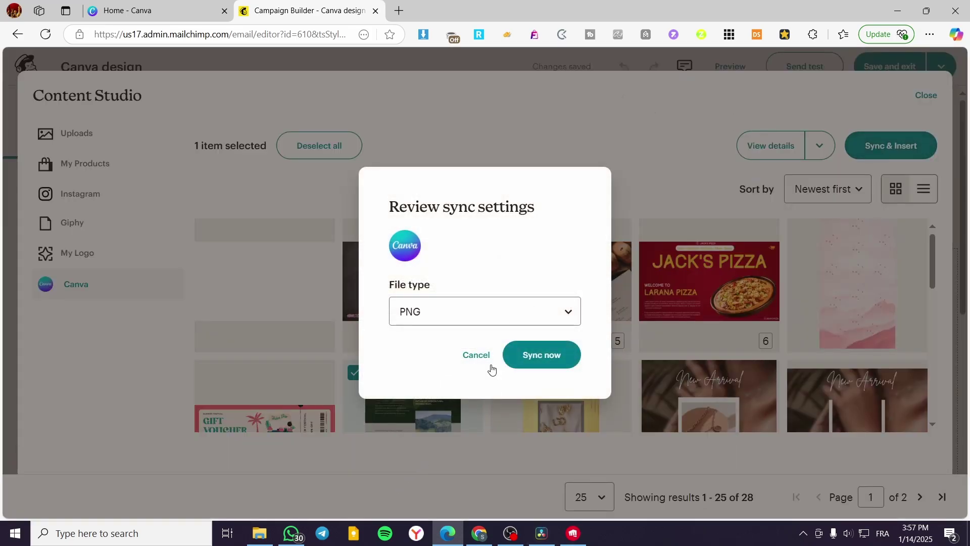
left_click(452, 314)
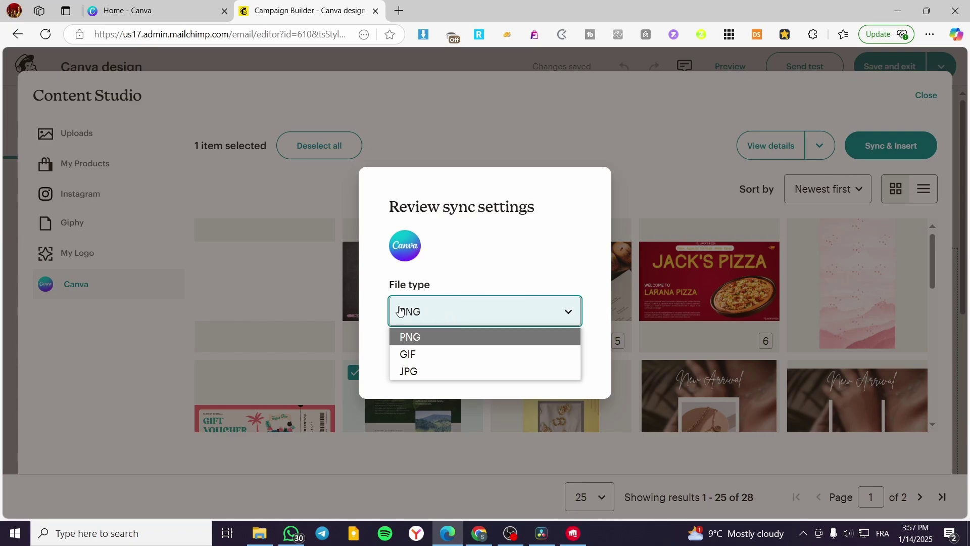
left_click(438, 339)
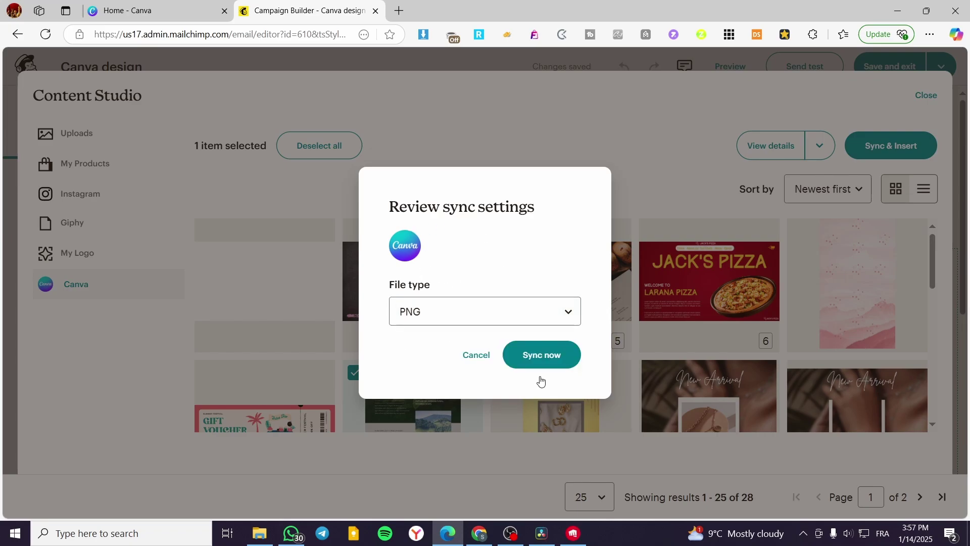
left_click(440, 321)
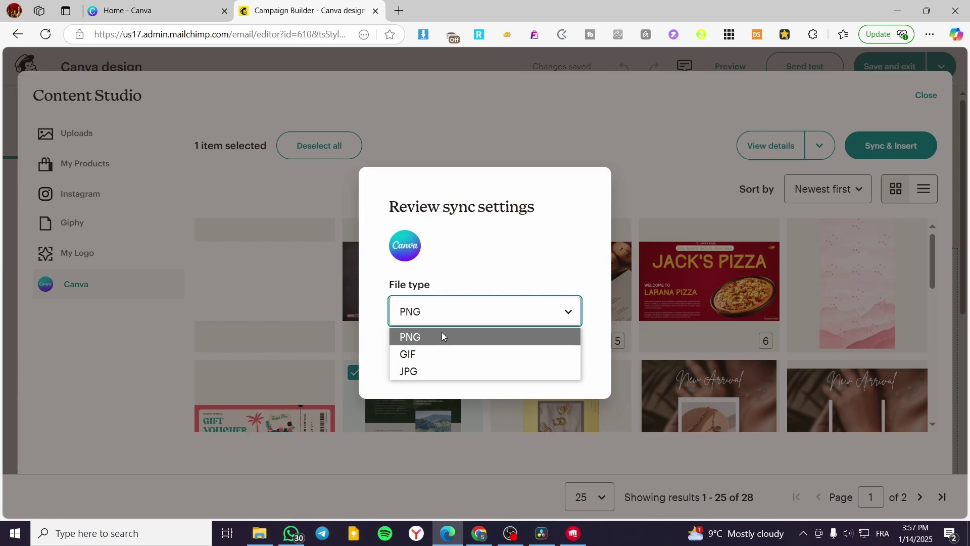
left_click(441, 335)
left_click(570, 369)
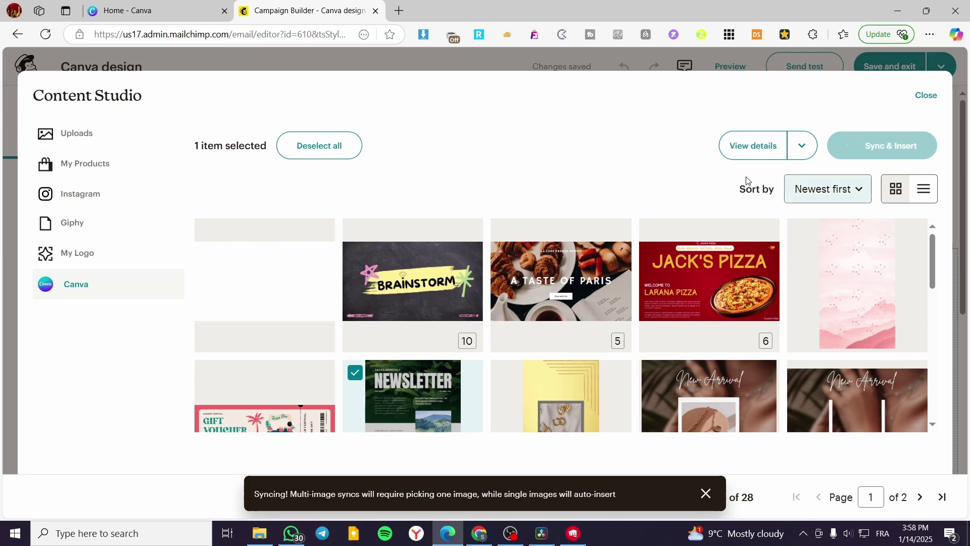
Look over Canva's recent designs, return to the Mailchimp email to review the inserted newsletter image, and select its block
left_click(128, 11)
scroll(405, 395, "down", 5)
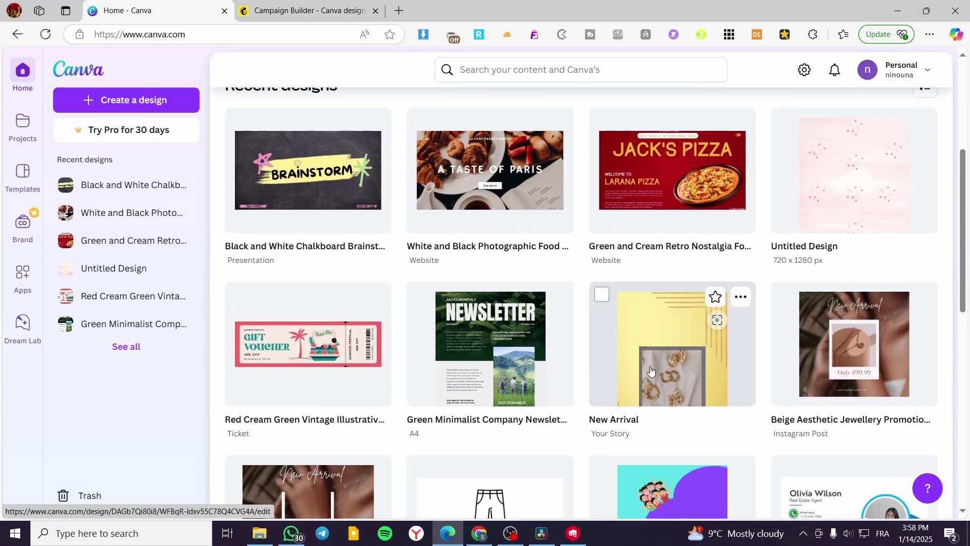
left_click(291, 15)
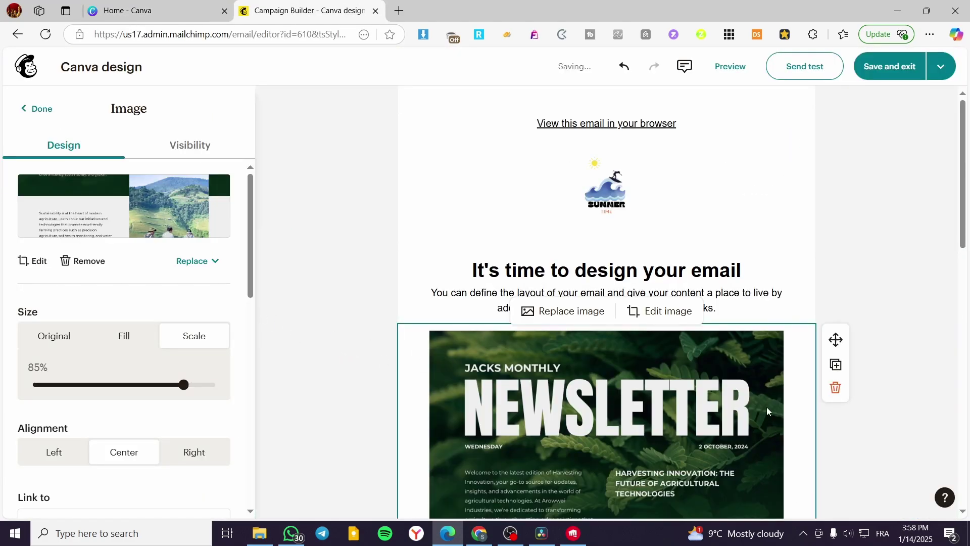
scroll(812, 320, "down", 5)
scroll(812, 320, "down", 4)
scroll(812, 412, "up", 8)
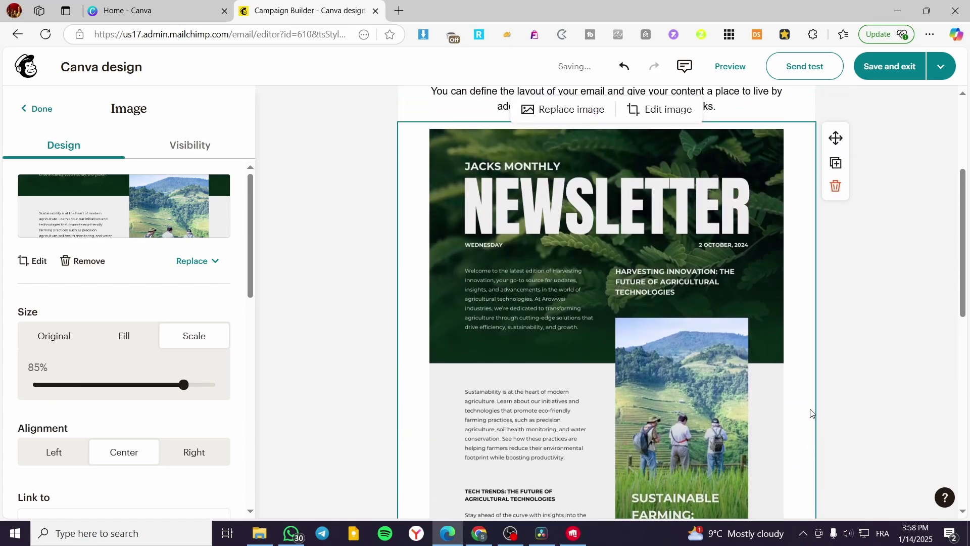
left_click(889, 344)
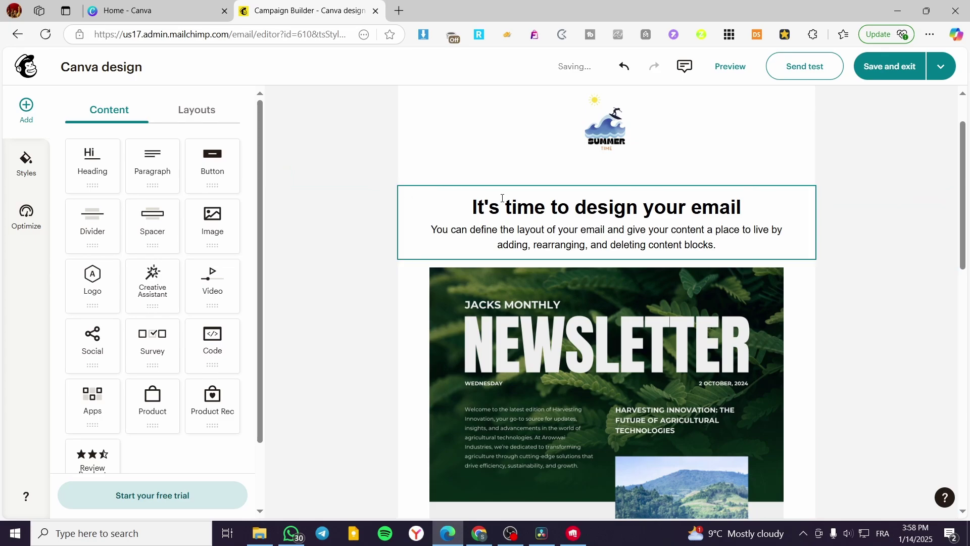
left_click(645, 363)
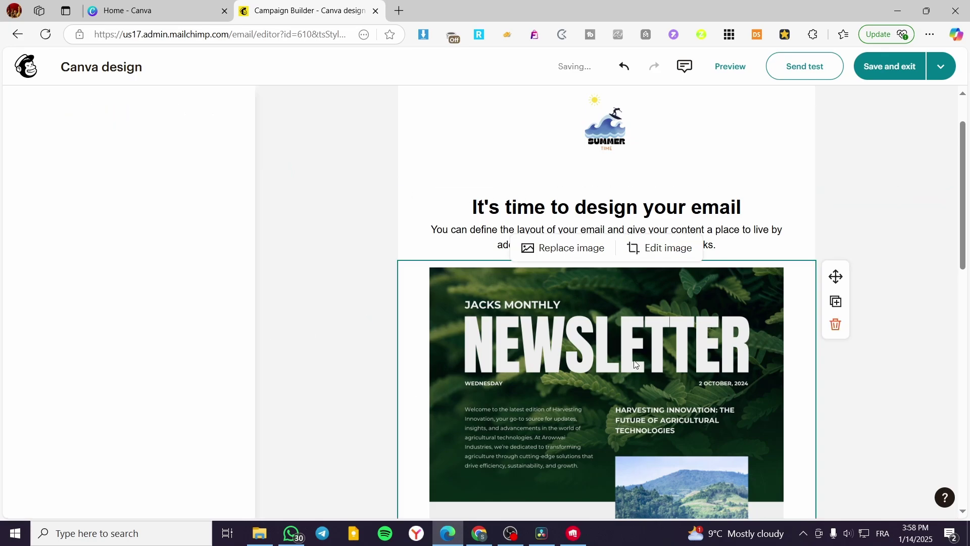
Switch to Canva and search its content and templates for "email"
left_click(190, 4)
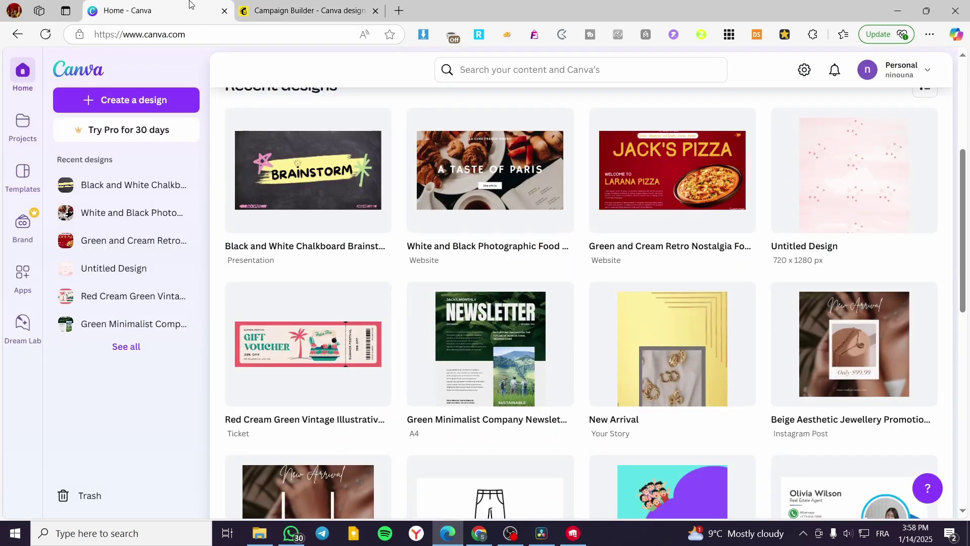
scroll(469, 368, "up", 5)
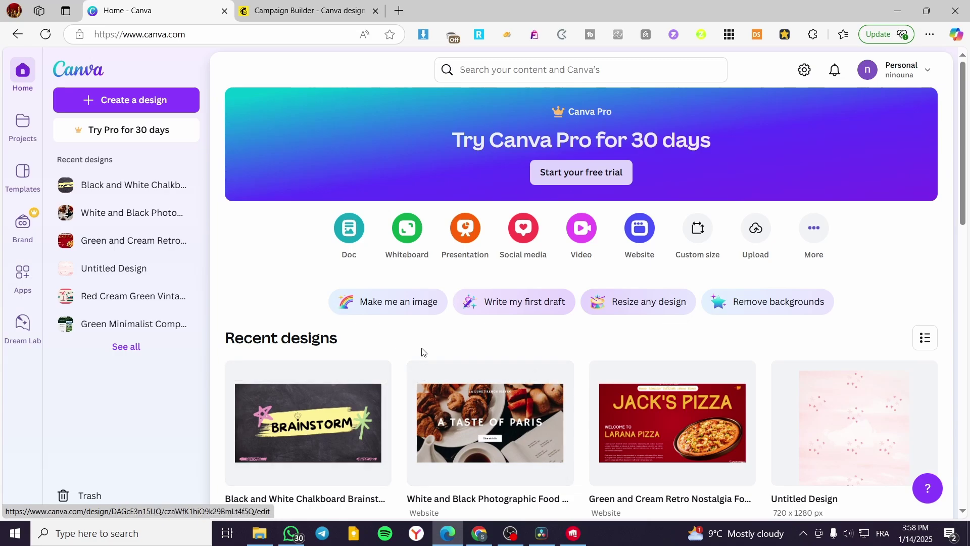
left_click(494, 70)
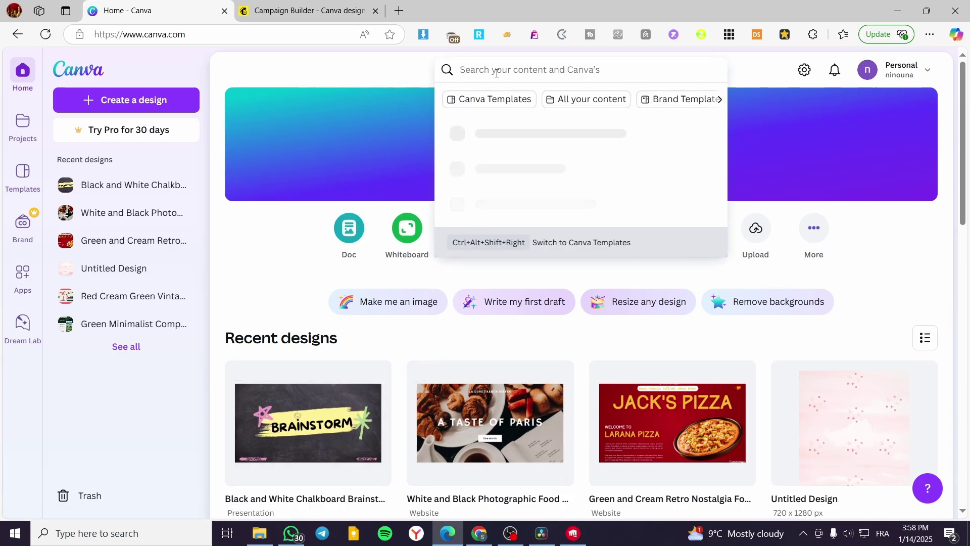
type("email")
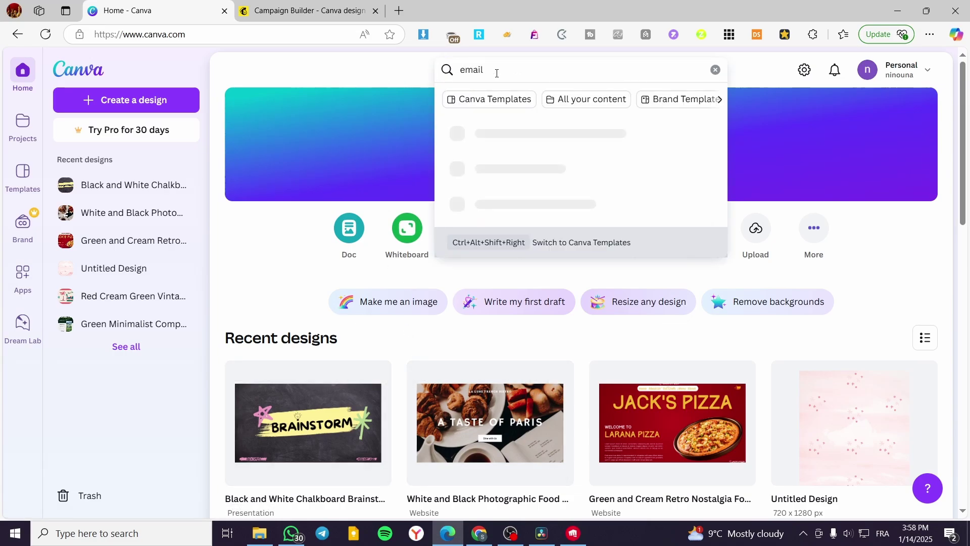
key("Return")
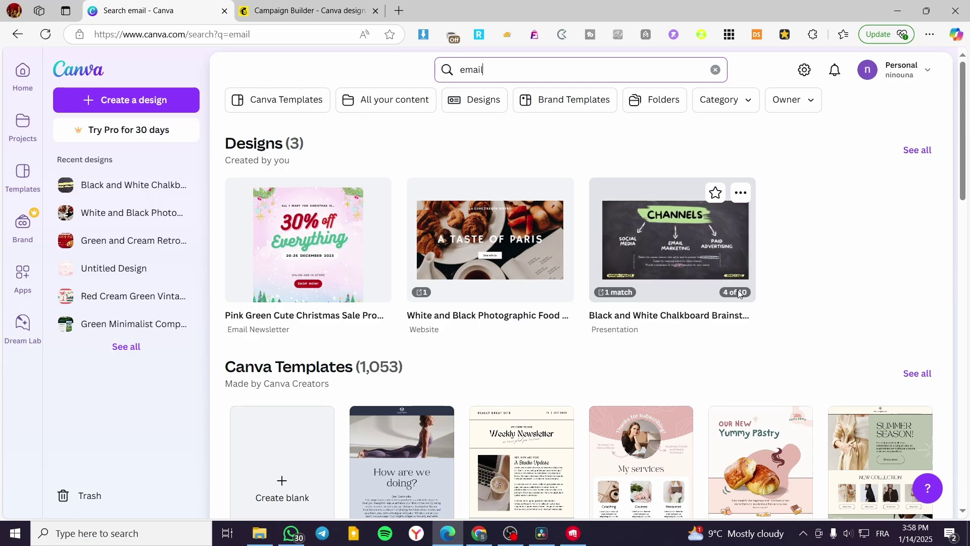
Browse the email newsletter templates in Canva's search results and return to the Mailchimp email
scroll(739, 294, "down", 4)
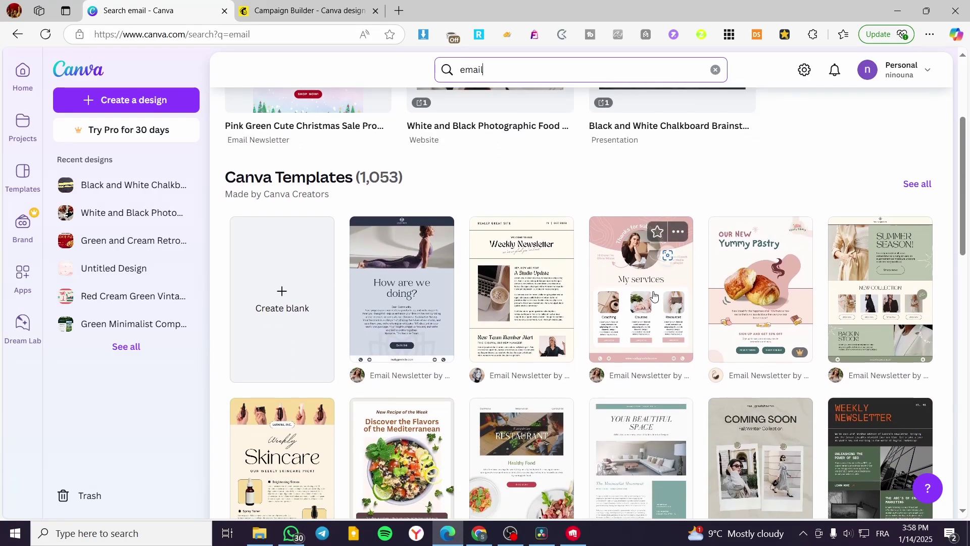
scroll(650, 294, "down", 3)
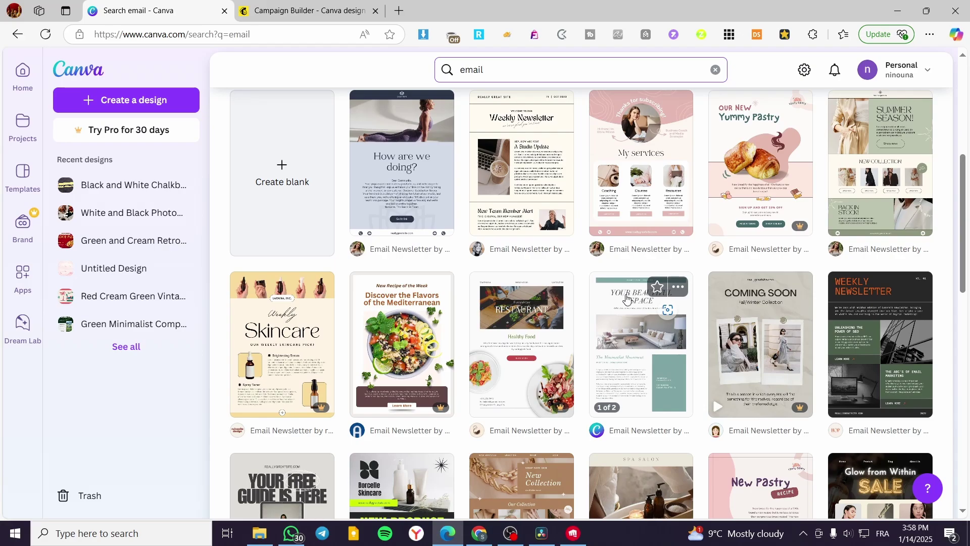
scroll(489, 313, "up", 7)
scroll(392, 360, "down", 4)
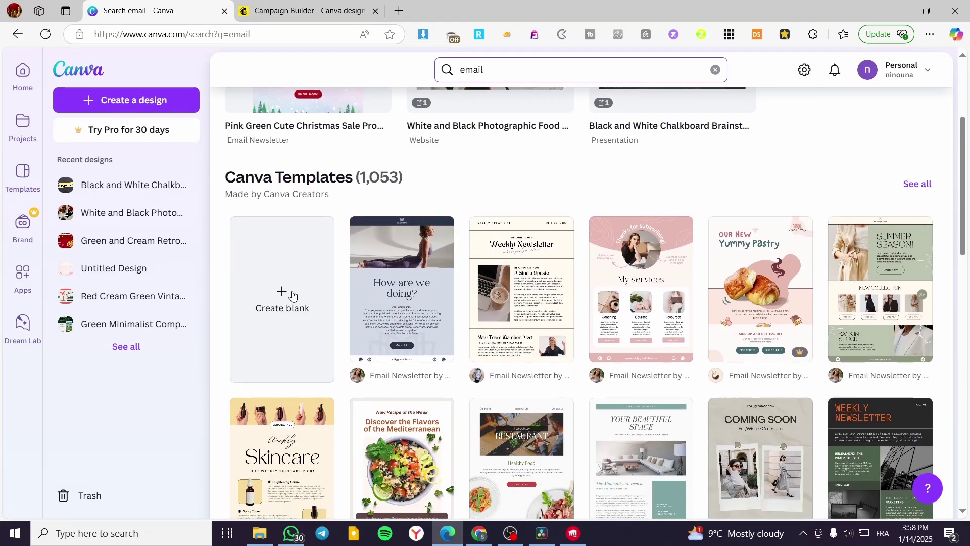
scroll(652, 237, "down", 1)
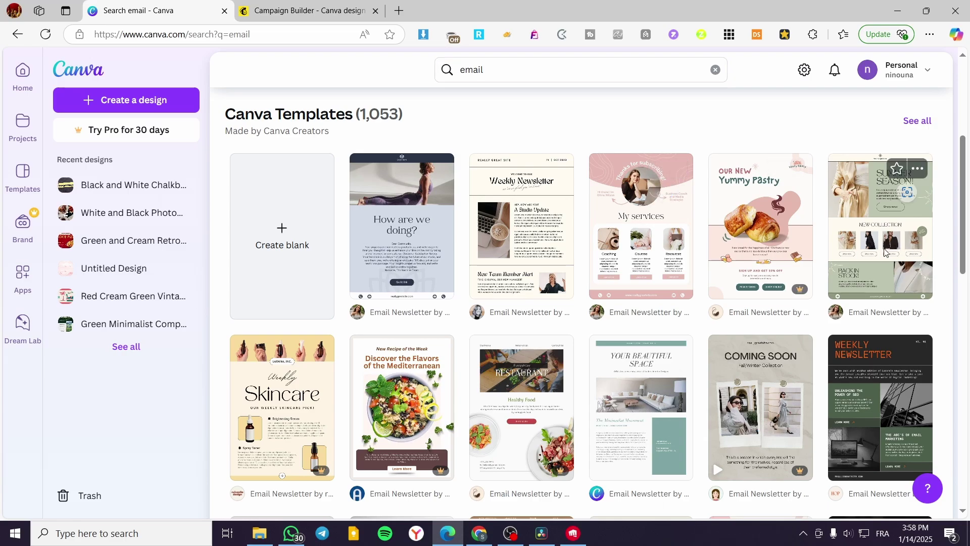
right_click(887, 190)
left_click(853, 134)
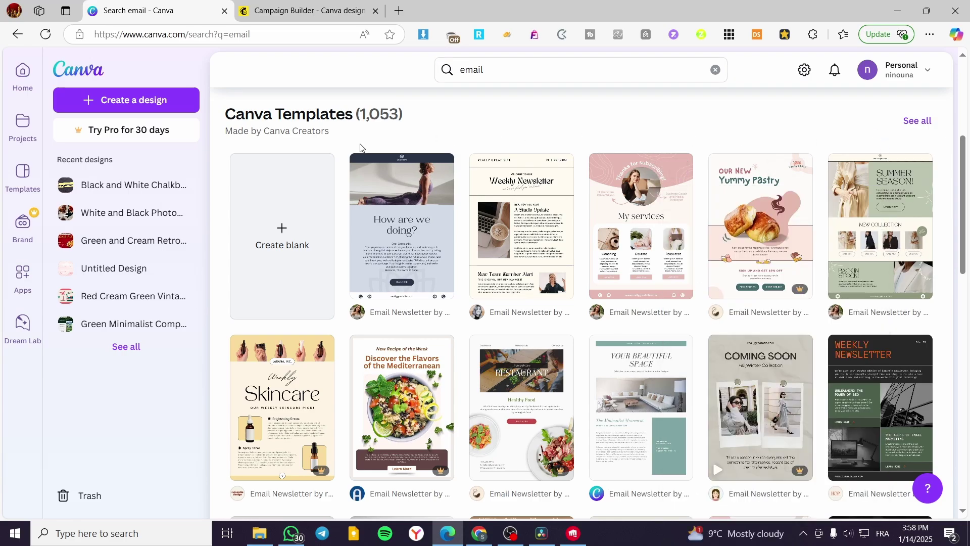
scroll(399, 187, "down", 2)
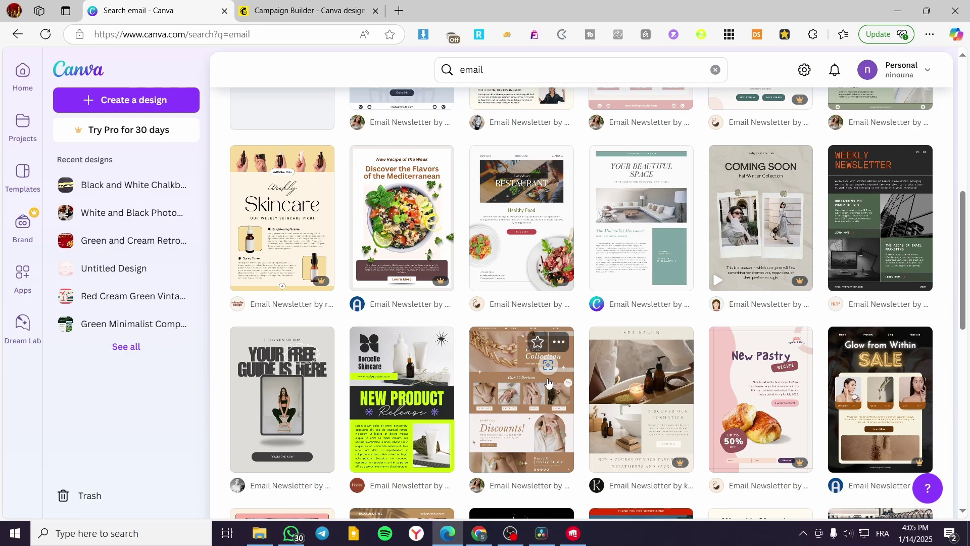
mouse_move(773, 309)
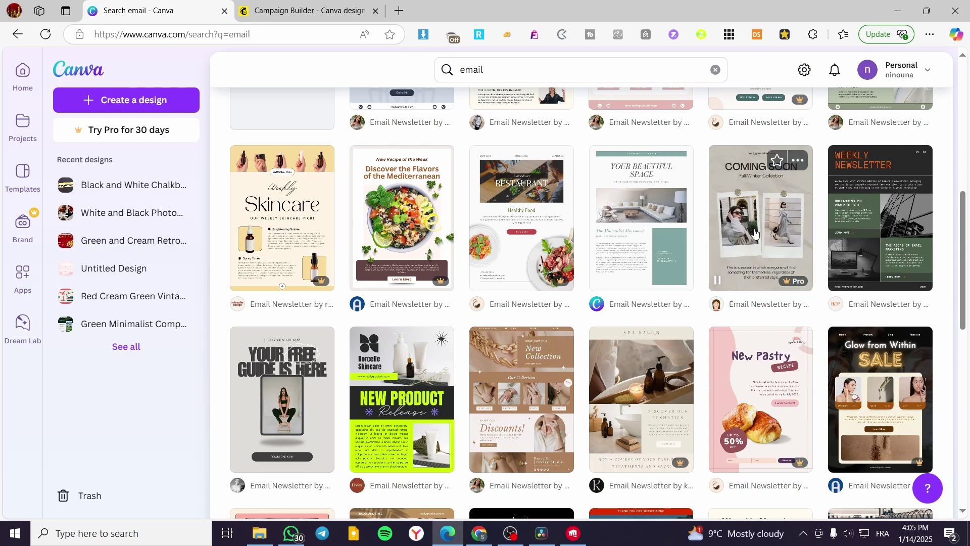
mouse_move(731, 402)
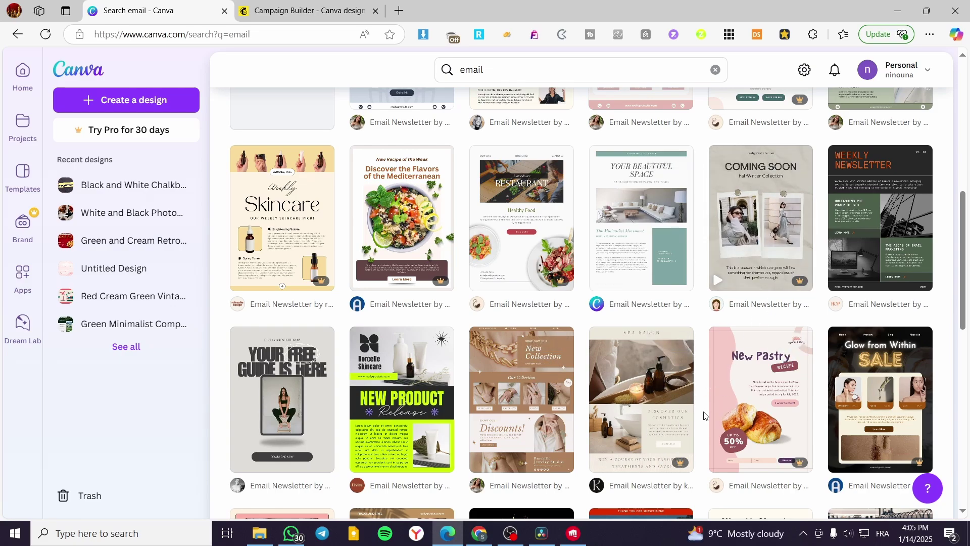
scroll(704, 416, "down", 5)
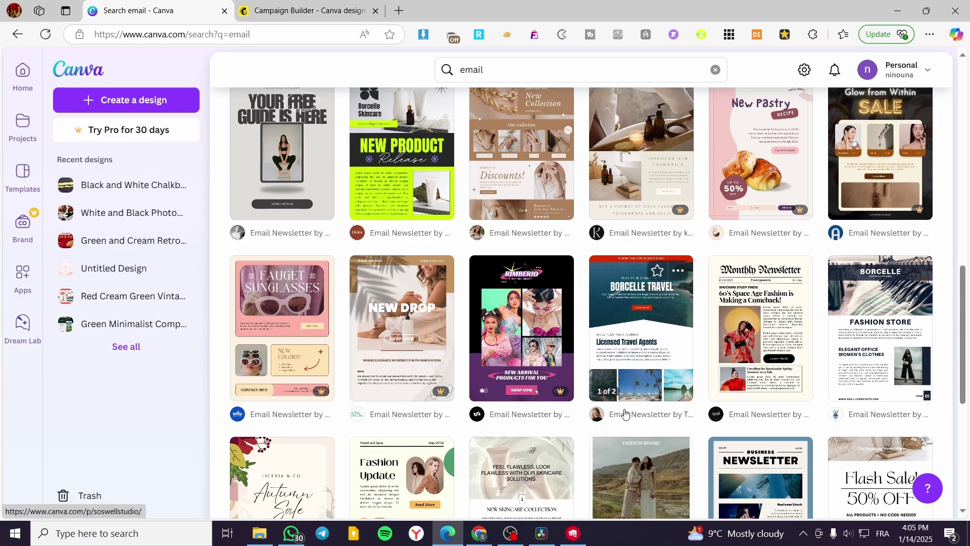
mouse_move(522, 297)
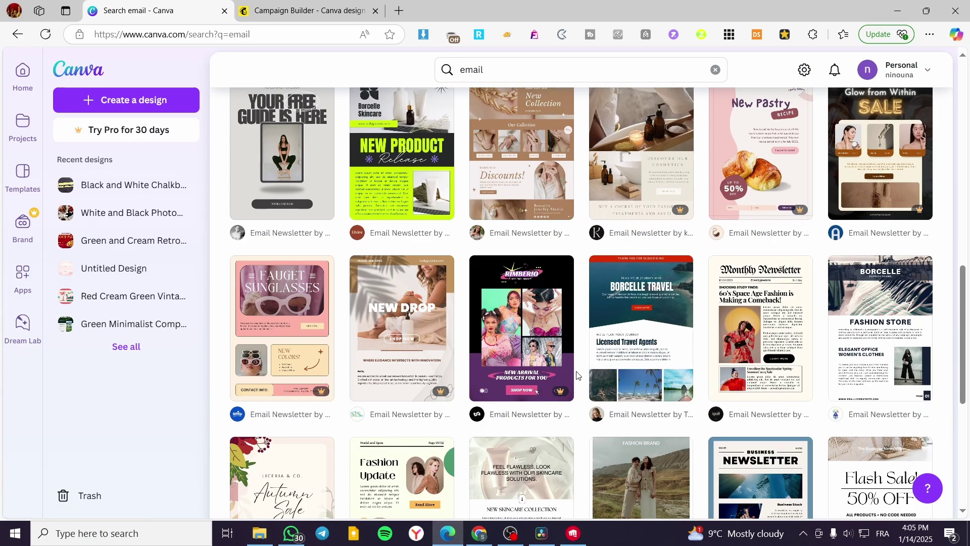
mouse_move(571, 374)
mouse_move(655, 314)
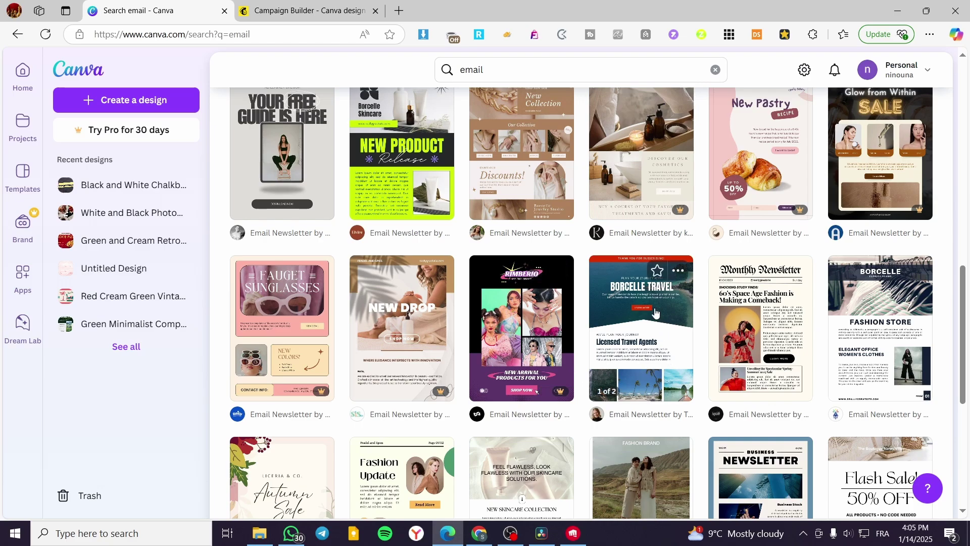
mouse_move(407, 371)
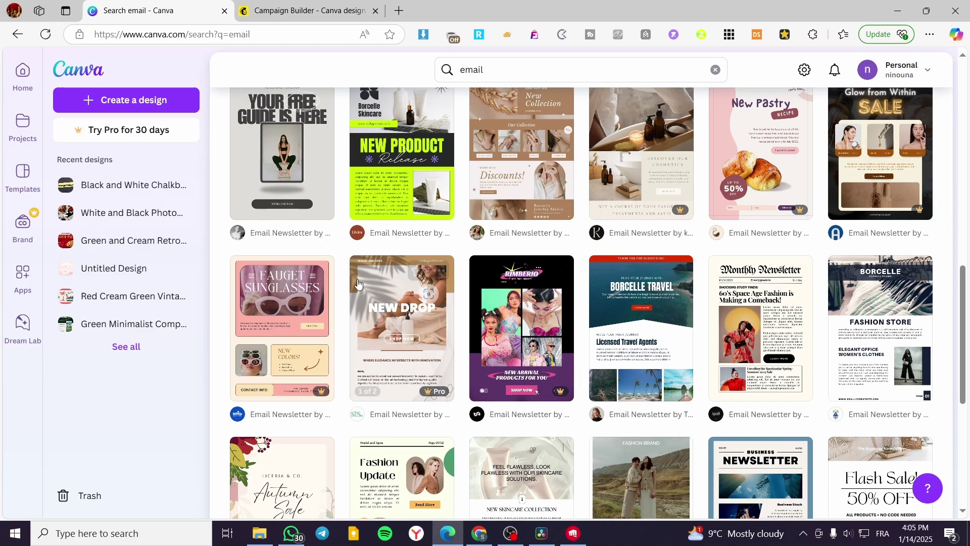
mouse_move(328, 333)
mouse_move(299, 457)
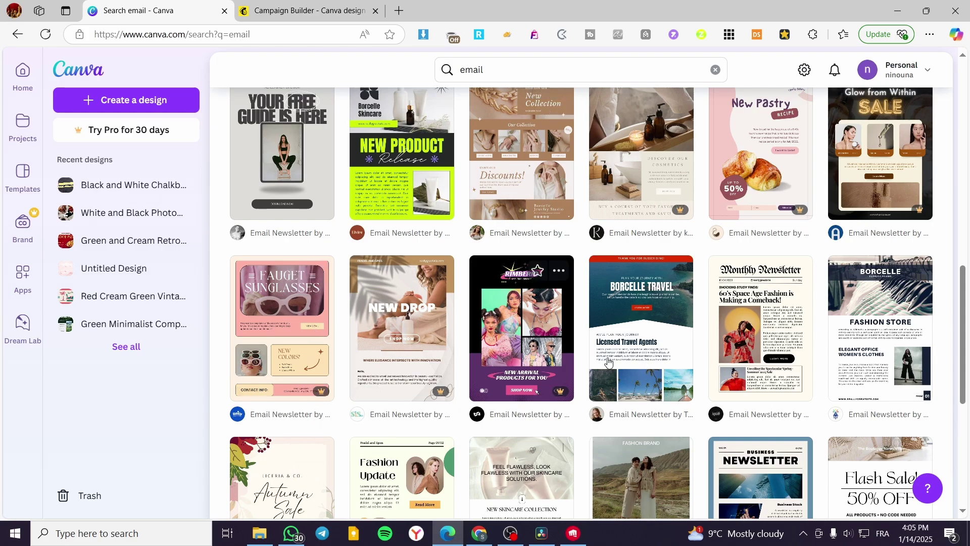
left_click(296, 9)
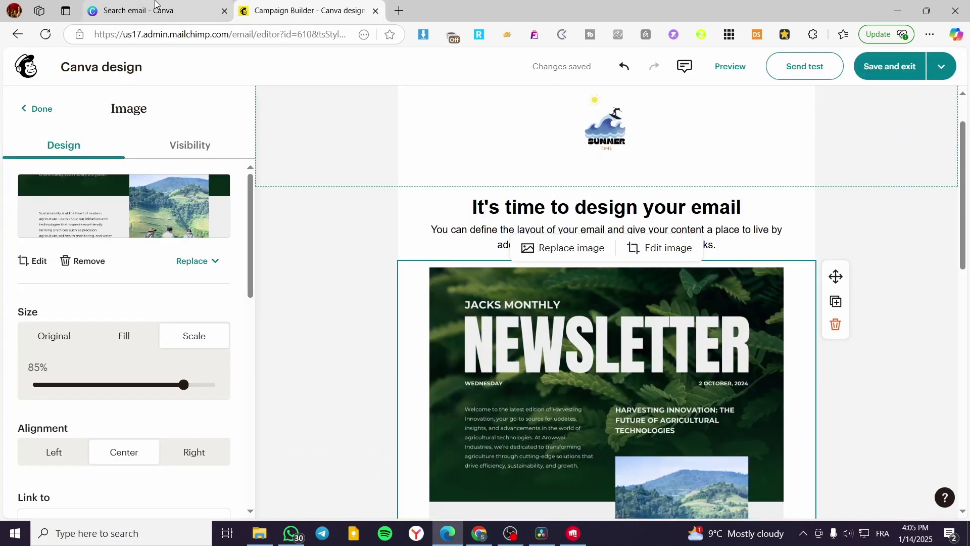
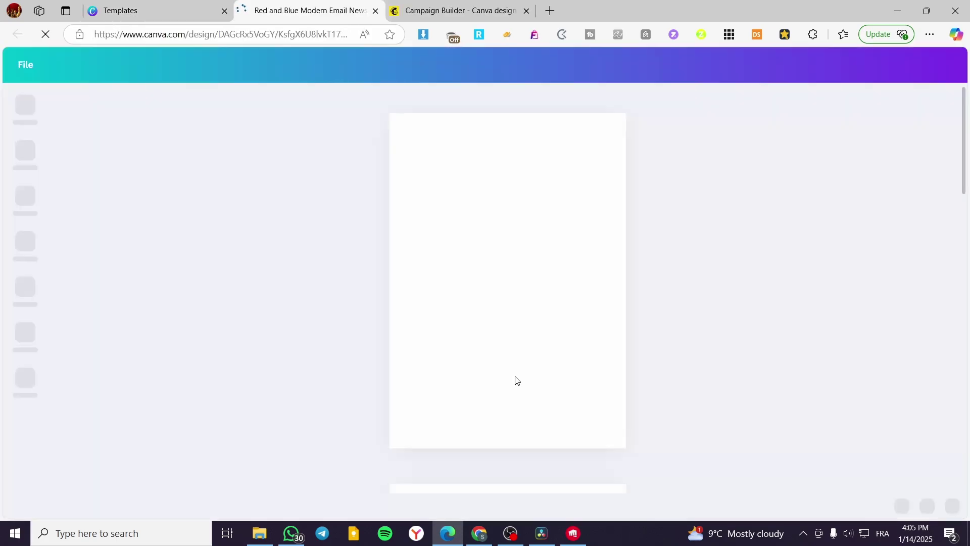
Try deleting page 2 of the Red and Blue Modern Email Newsletter design in Canva, and undo the deletion
scroll(537, 288, "down", 6)
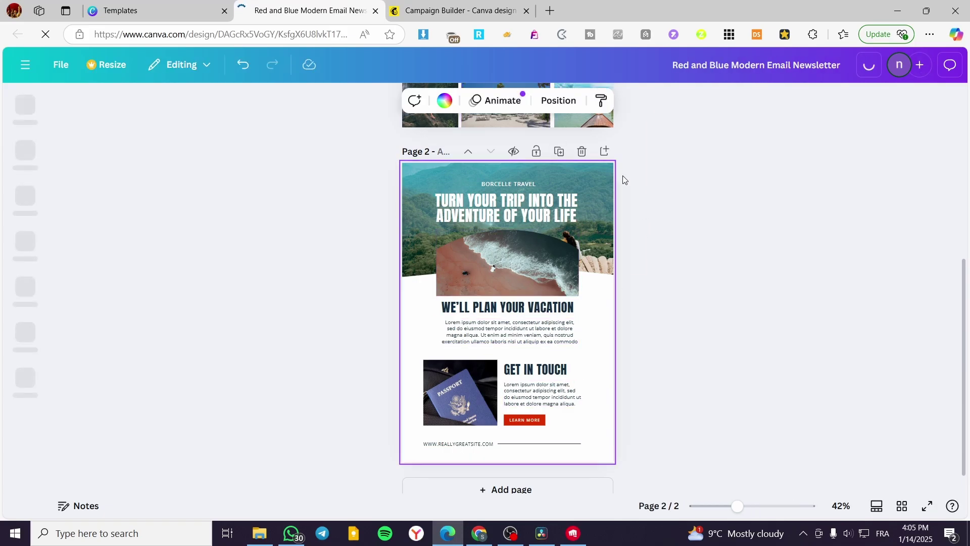
left_click(582, 152)
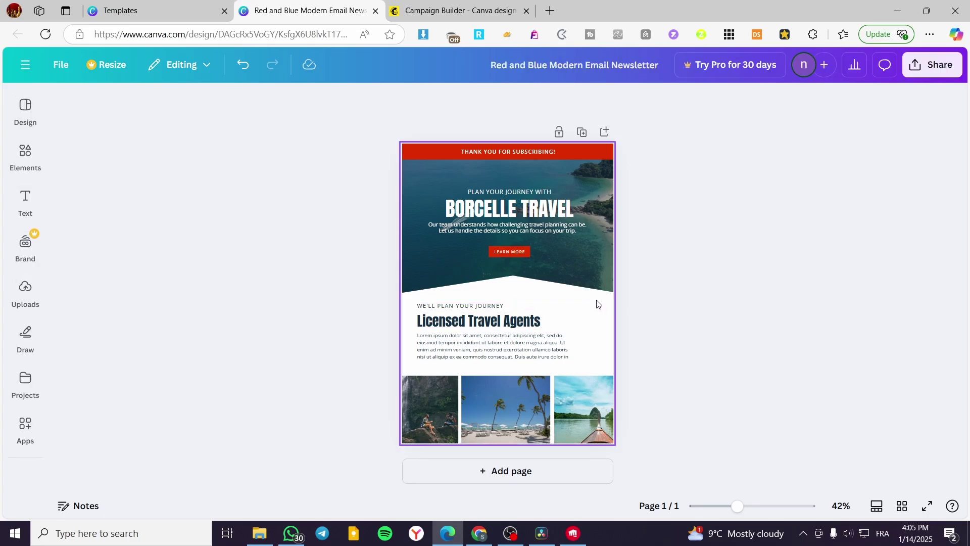
key("ctrl+z")
Review both pages of the travel newsletter design and select page 2
scroll(593, 304, "down", 5)
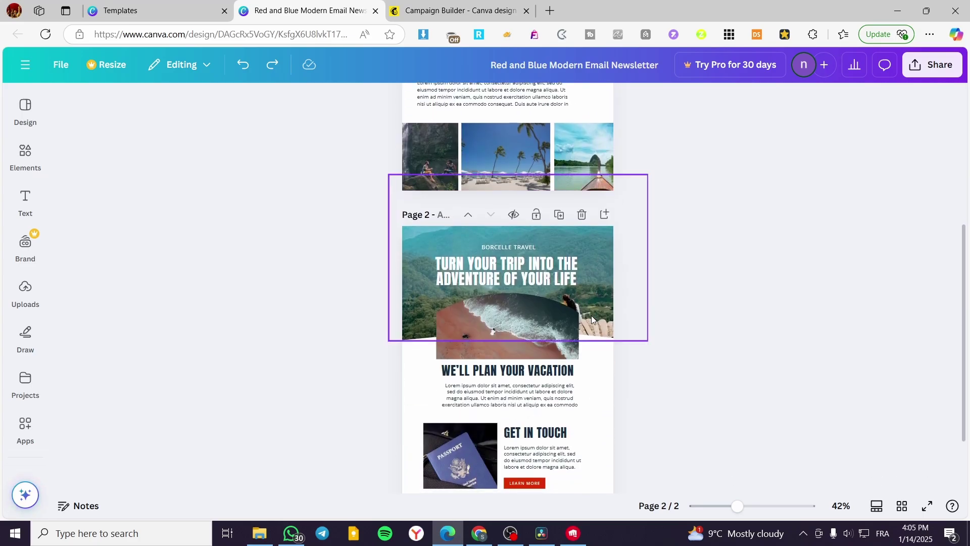
scroll(591, 315, "up", 4)
scroll(591, 316, "down", 5)
left_click(591, 319)
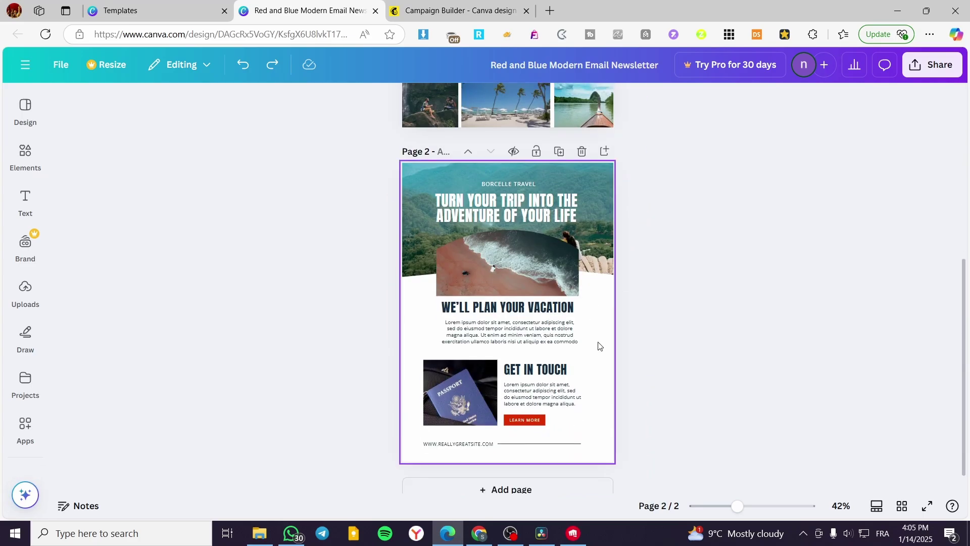
Delete the Learn More button from page 1 and nudge the header background image slightly
scroll(501, 272, "up", 3)
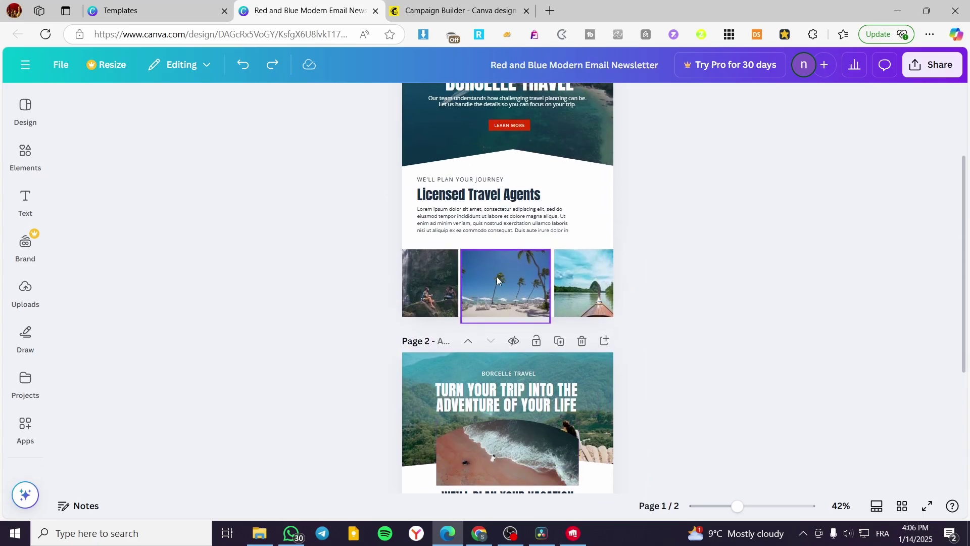
scroll(497, 279, "up", 2)
left_click(511, 256)
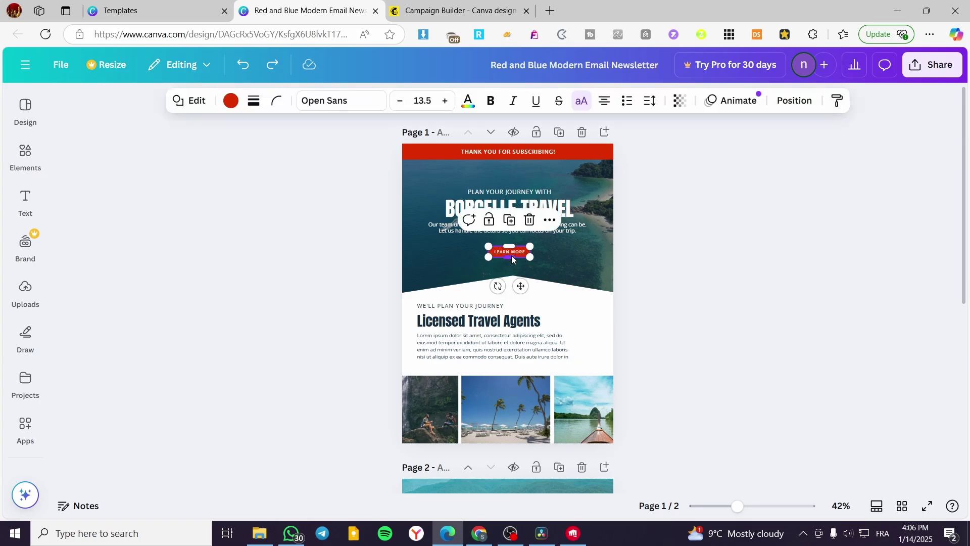
key("Delete")
left_click(521, 253)
key("Delete")
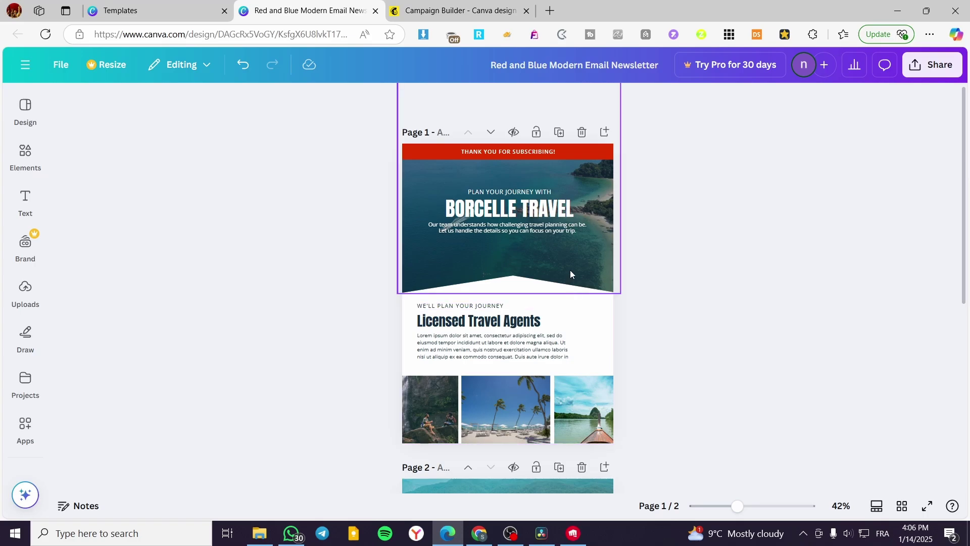
mouse_move(570, 270)
left_mouse_down()
mouse_move(572, 324)
mouse_move(567, 265)
left_mouse_up()
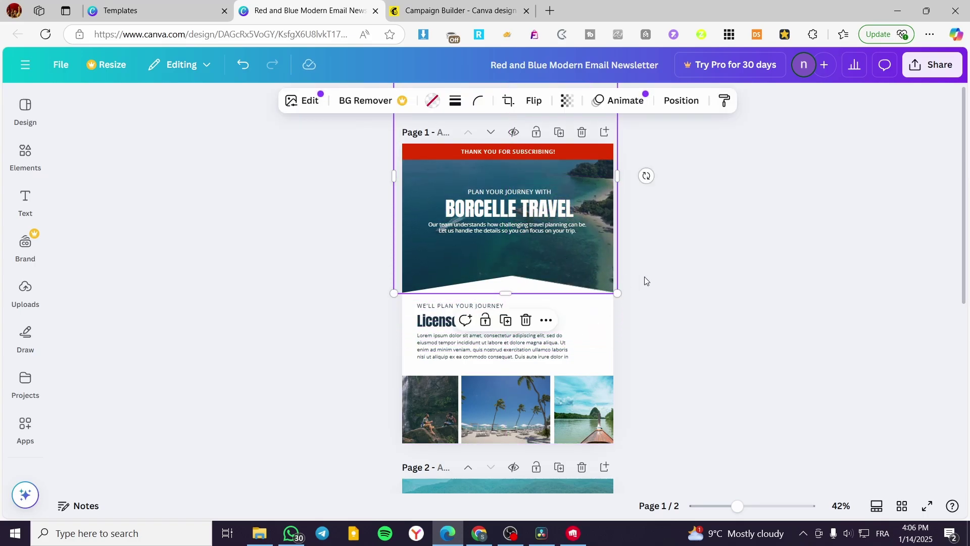
left_click(640, 280)
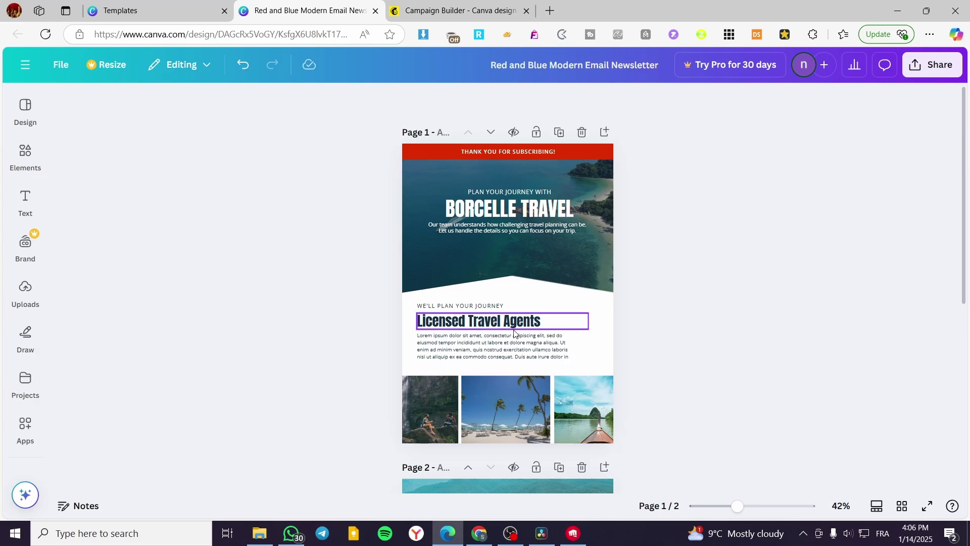
Delete the Learn More button under Get in Touch on page 2
scroll(515, 317, "down", 6)
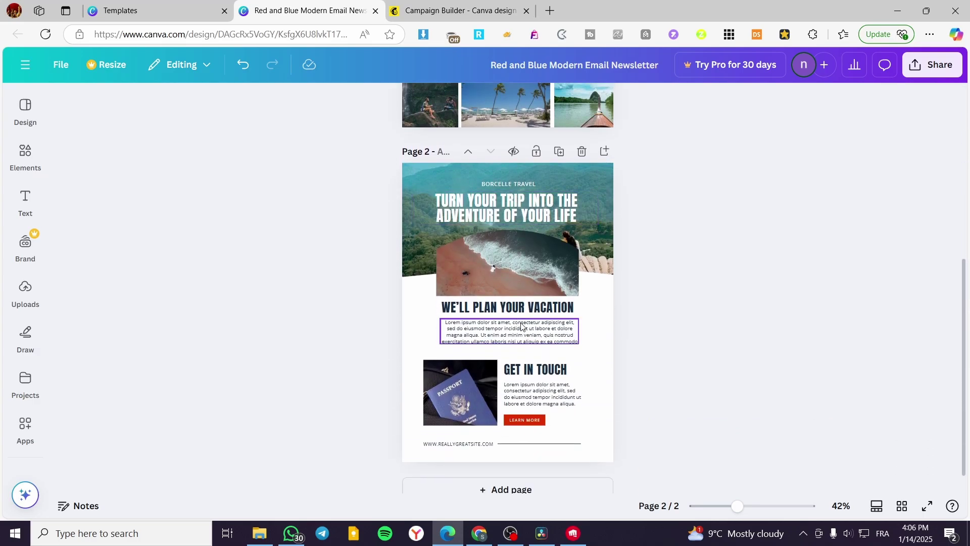
left_click(526, 416)
left_click(614, 390)
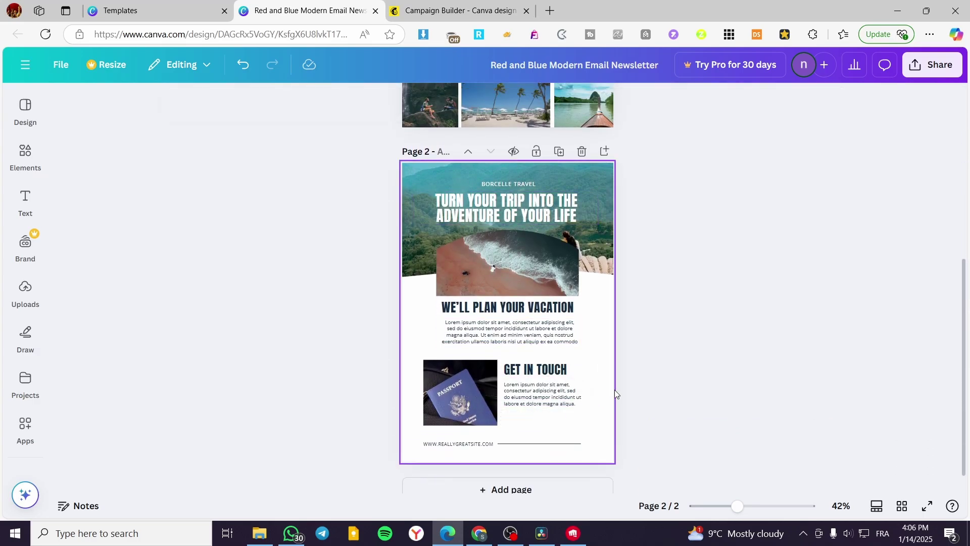
Replace the placeholder site name in page 2's footer web address with a person's name, keeping the WWW and .COM parts
left_click(472, 445)
double_click(472, 445)
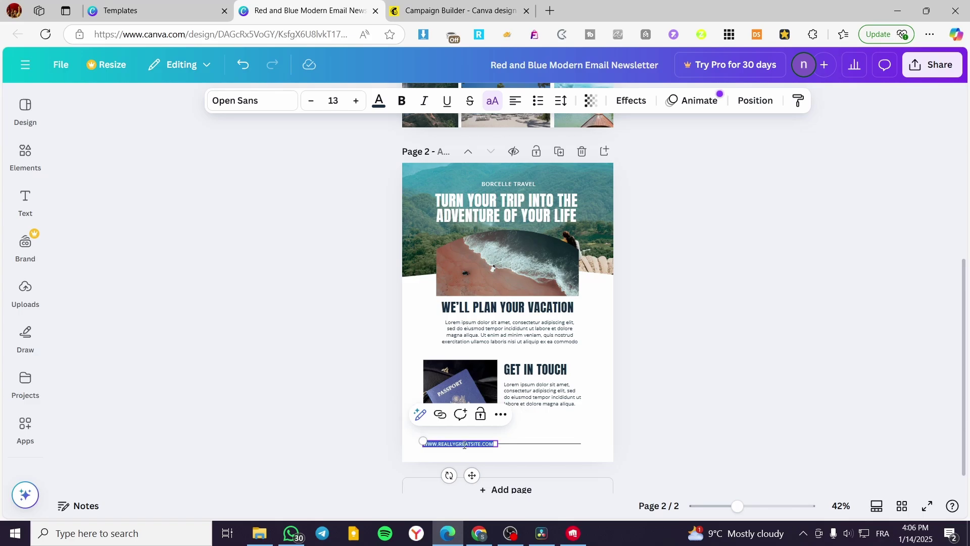
left_click(470, 443)
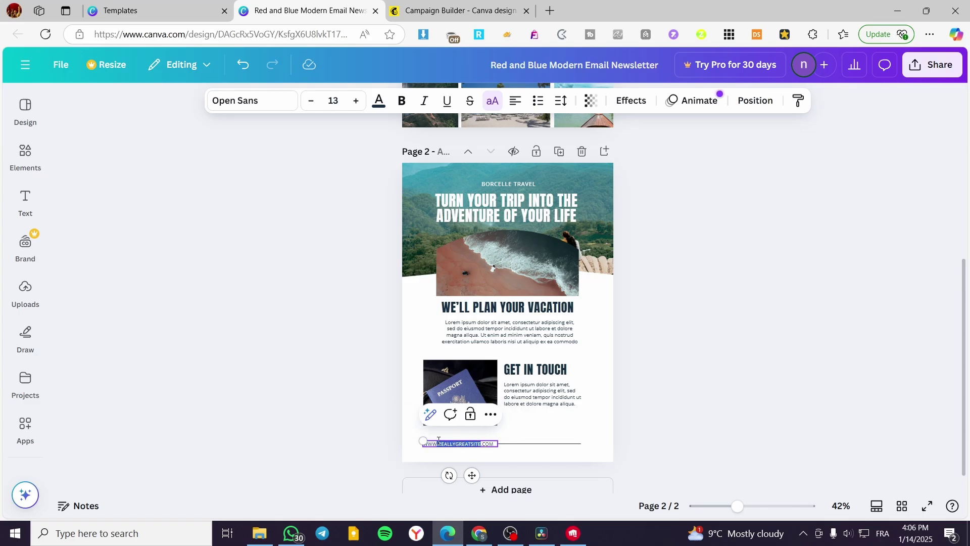
left_click_drag(438, 441, 442, 444)
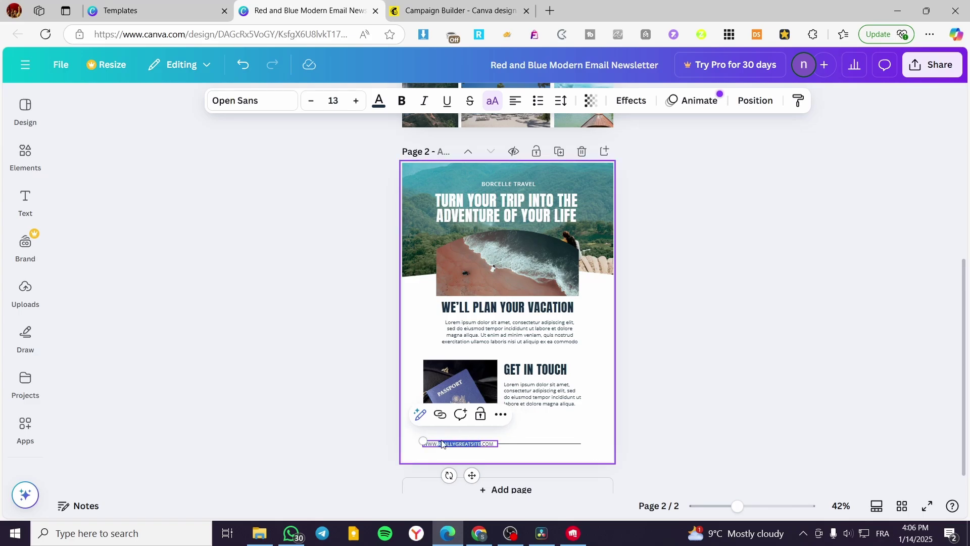
key("BackSpace")
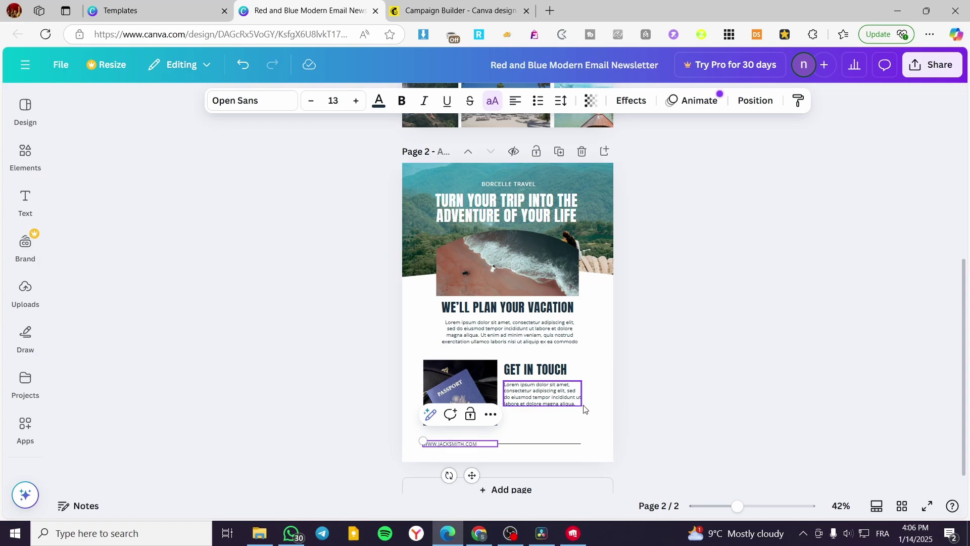
left_click(693, 362)
Replace the passport photo in page 2's image frame with the Larana Pizza image from the uploads
left_click(474, 392)
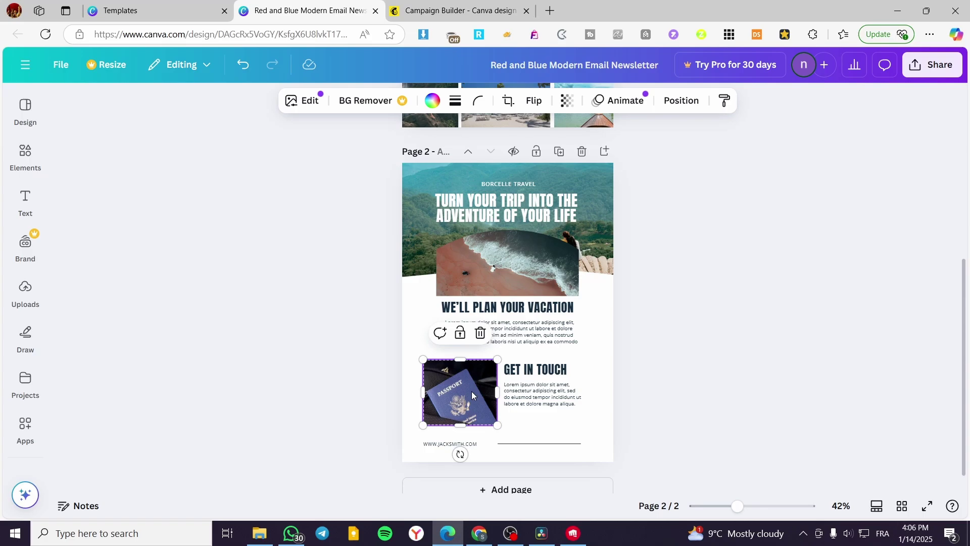
key("Delete")
scroll(497, 279, "up", 5)
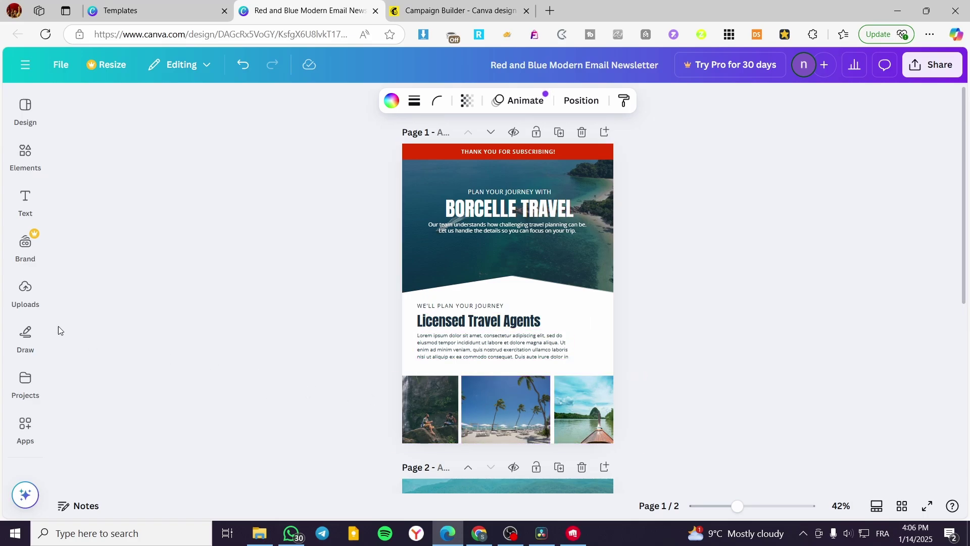
left_click(25, 245)
left_click(25, 291)
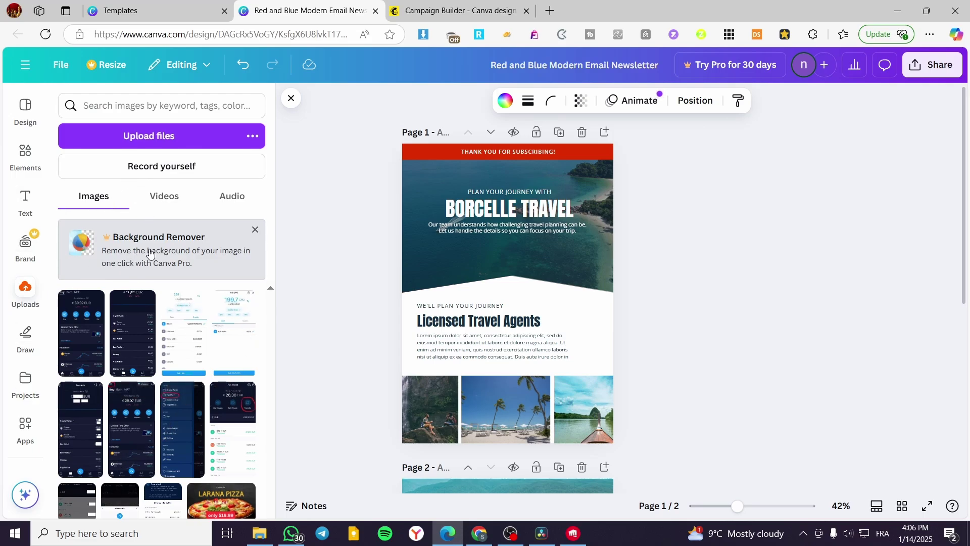
left_click(254, 230)
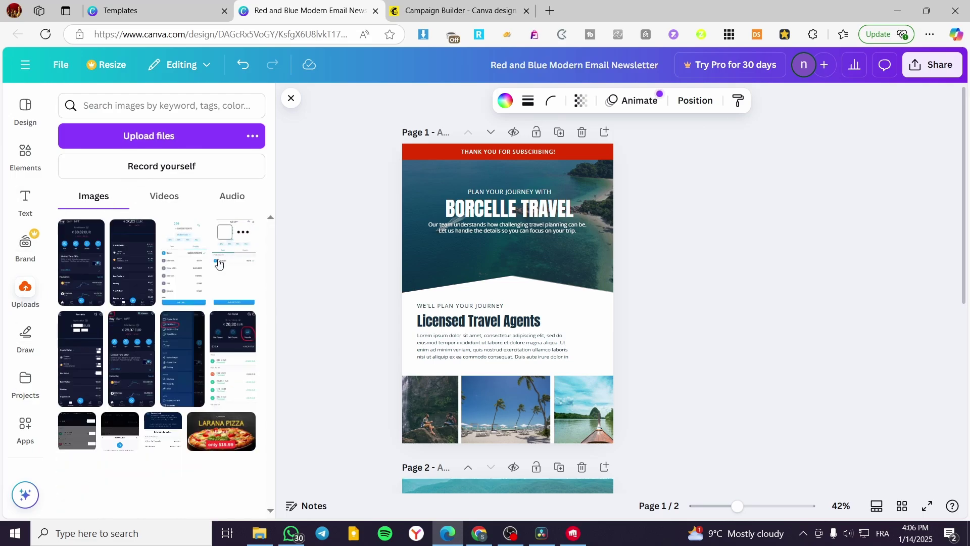
left_click(218, 430)
left_click(605, 303)
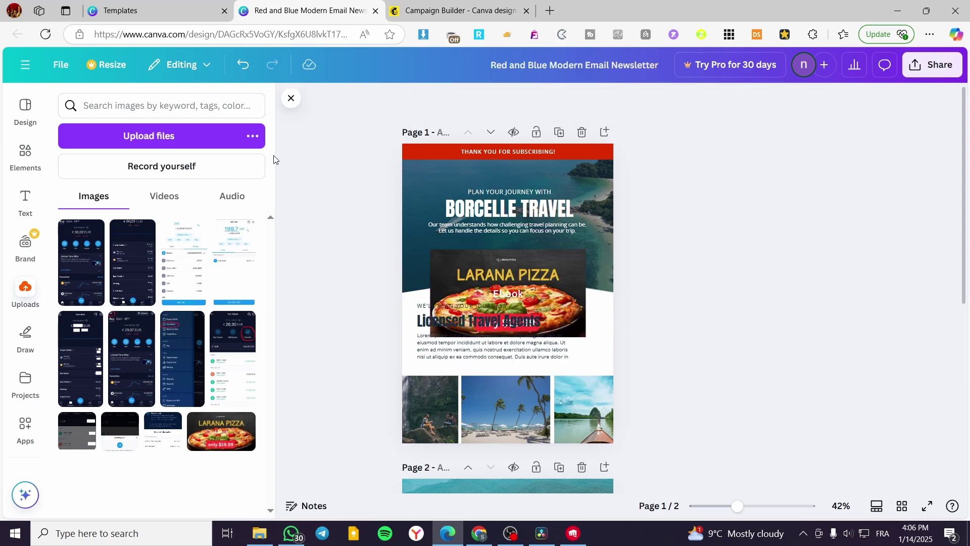
left_click(291, 99)
left_click_drag(535, 273, 461, 456)
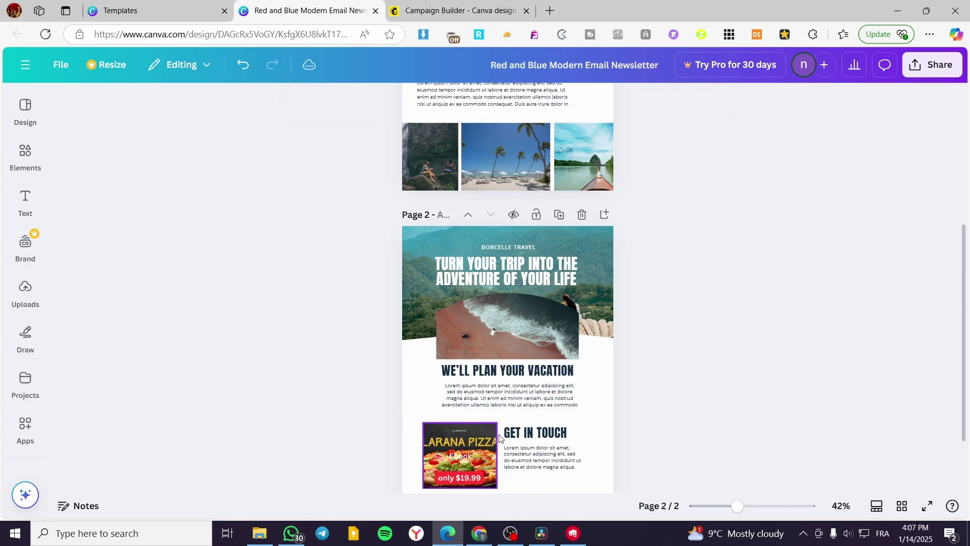
scroll(657, 399, "down", 2)
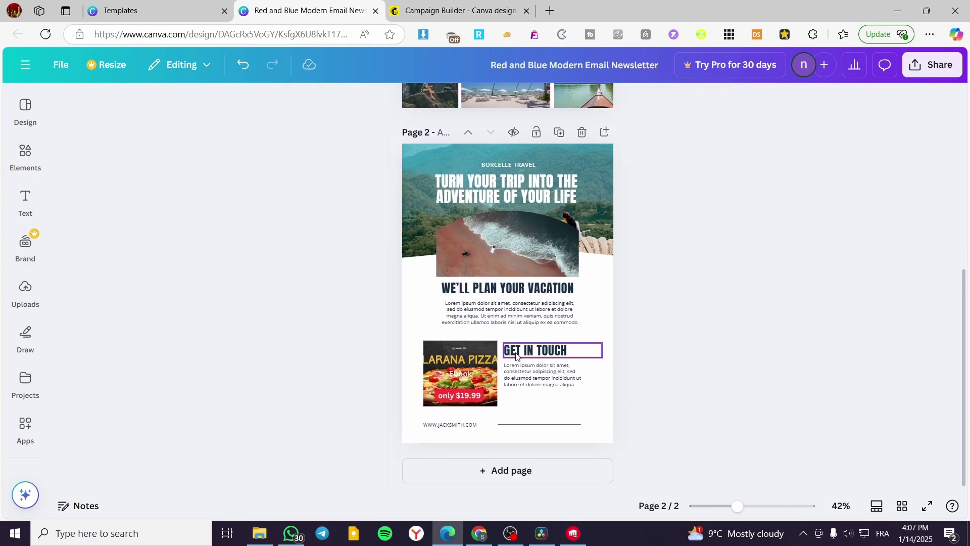
Open the design's full list of publishing options and look through its categories
scroll(519, 357, "up", 5)
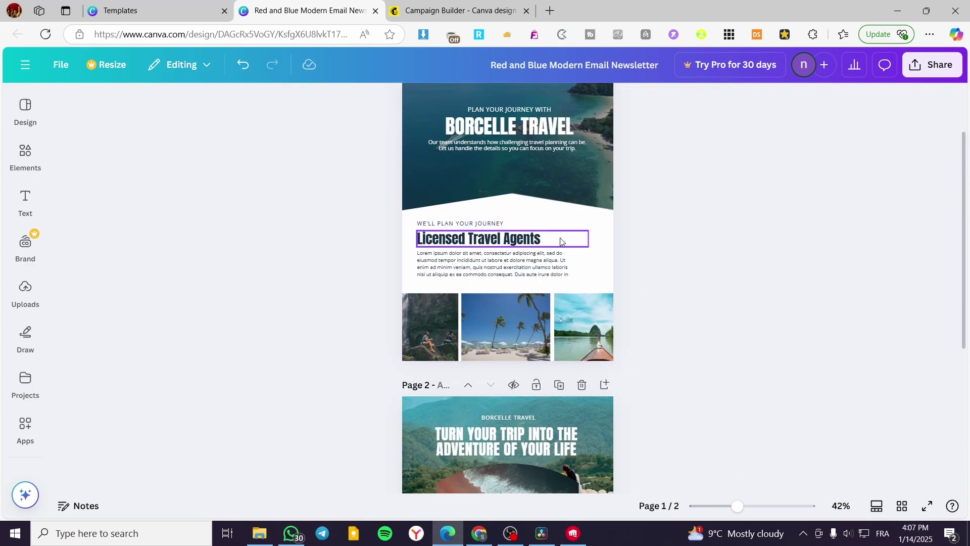
scroll(507, 228, "up", 2)
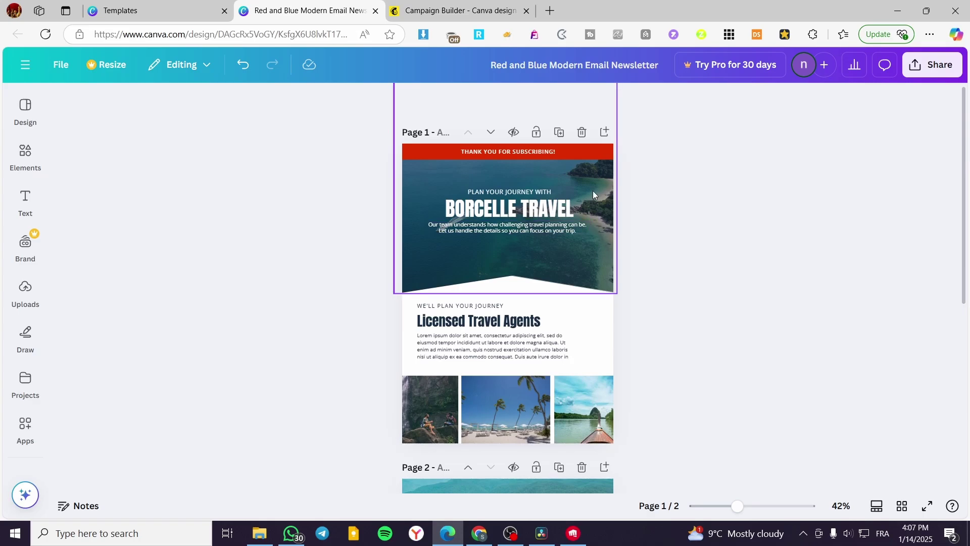
left_click(942, 69)
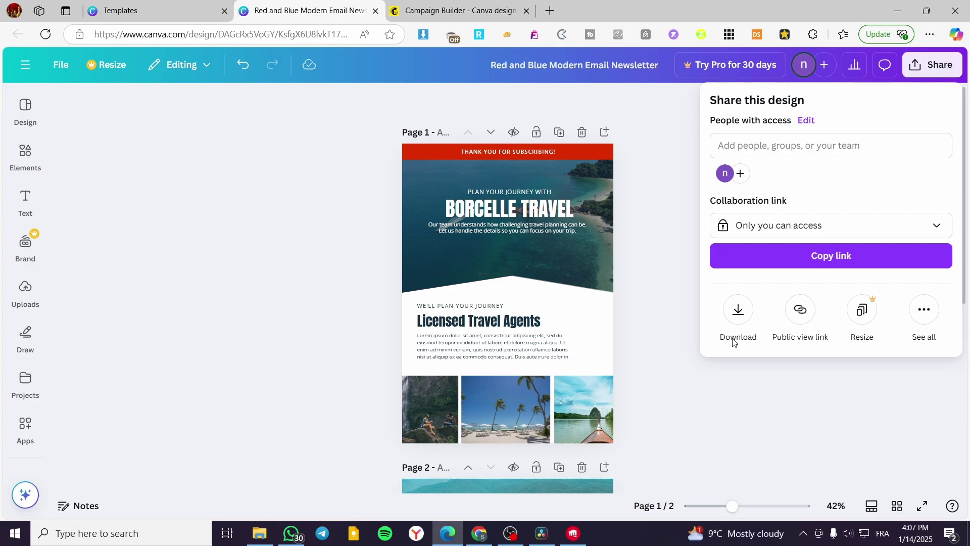
left_click(924, 310)
scroll(782, 337, "down", 5)
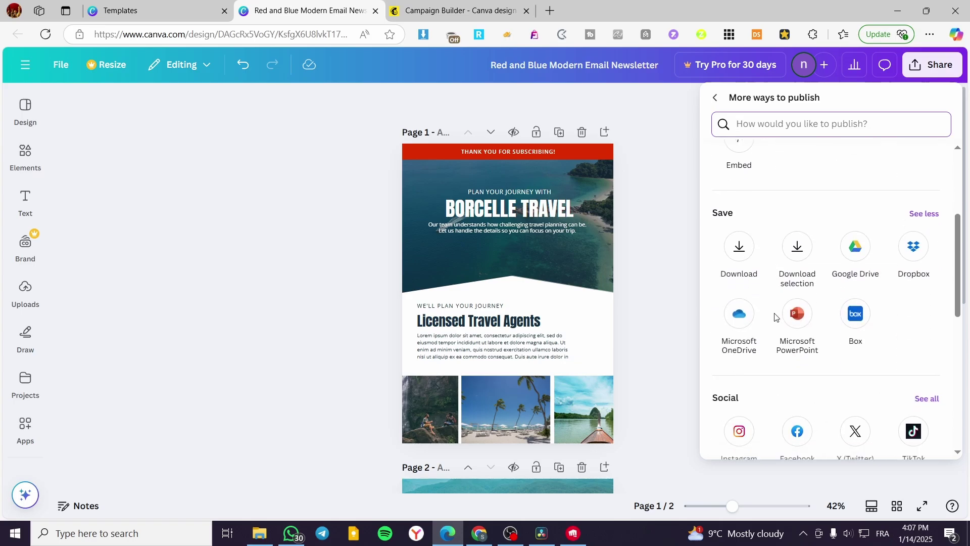
scroll(832, 239, "down", 6)
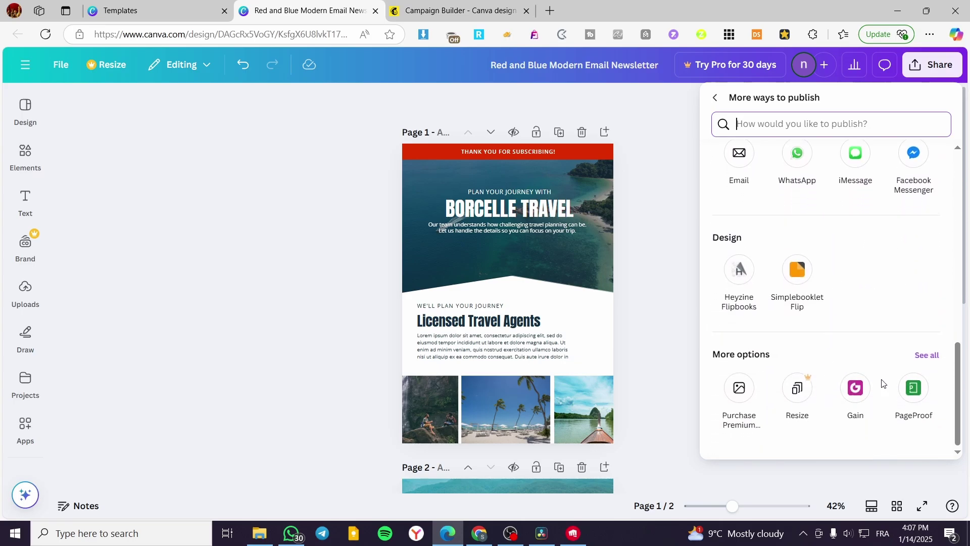
scroll(881, 384, "up", 1)
scroll(882, 383, "down", 1)
scroll(864, 375, "up", 3)
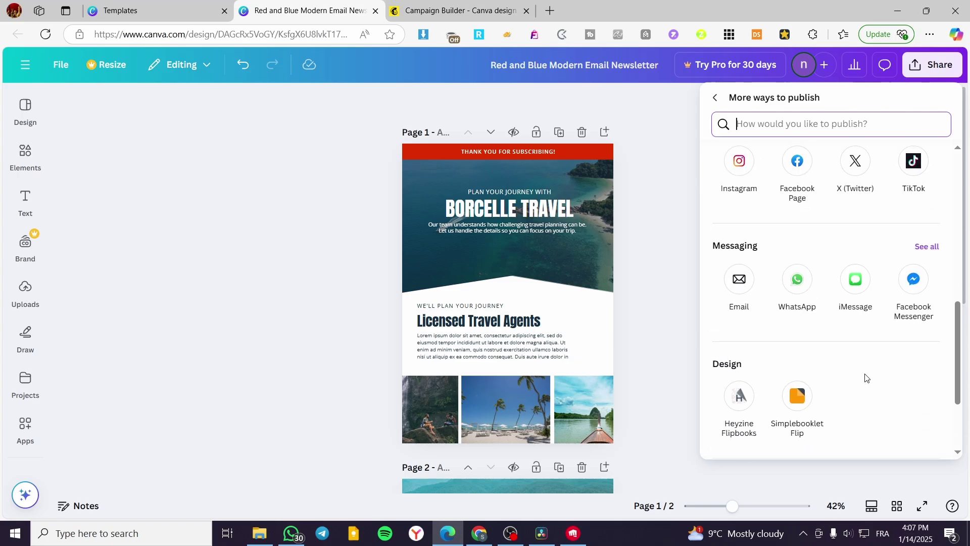
scroll(862, 294, "up", 5)
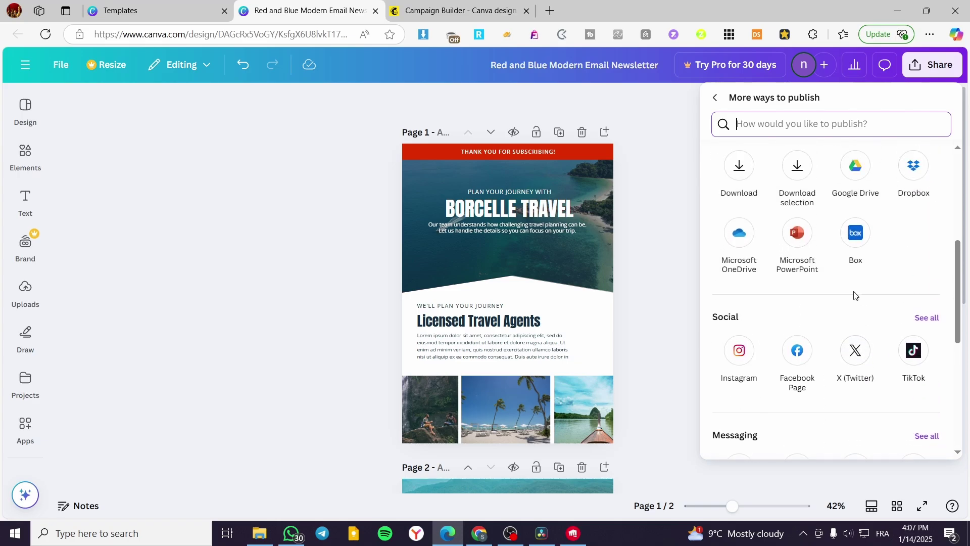
scroll(853, 293, "up", 1)
scroll(855, 298, "down", 5)
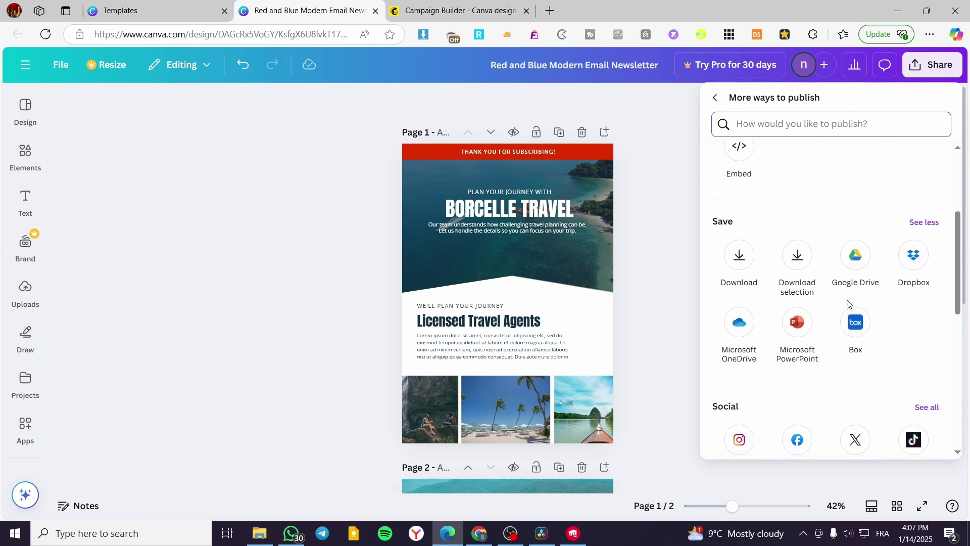
Expand the Social and Messaging publishing categories to locate the Mailchimp option, and close the sharing options
left_click(927, 270)
scroll(914, 288, "down", 3)
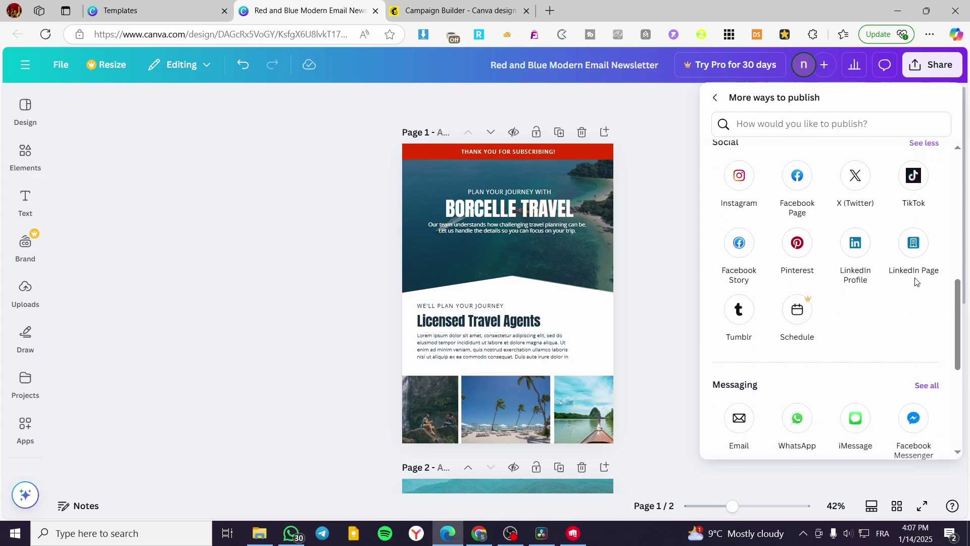
left_click(926, 323)
scroll(895, 302, "down", 3)
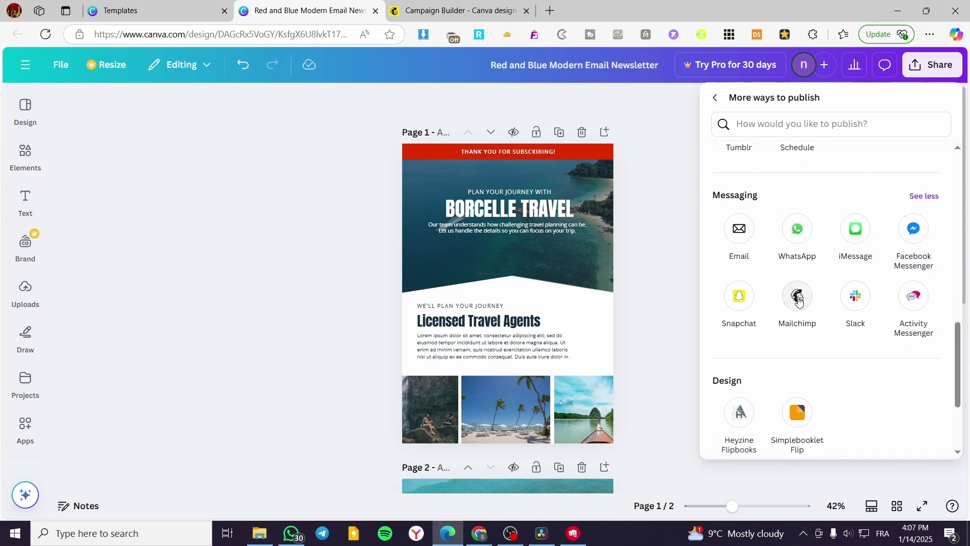
left_click(654, 216)
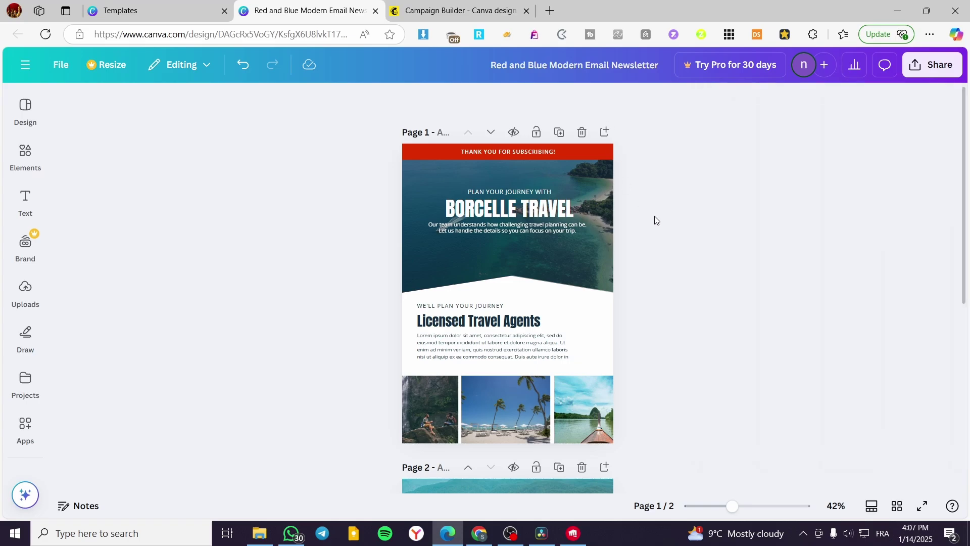
Clear all elements from page 2 and delete the page
scroll(574, 316, "down", 6)
left_click(543, 351)
key("ctrl+a")
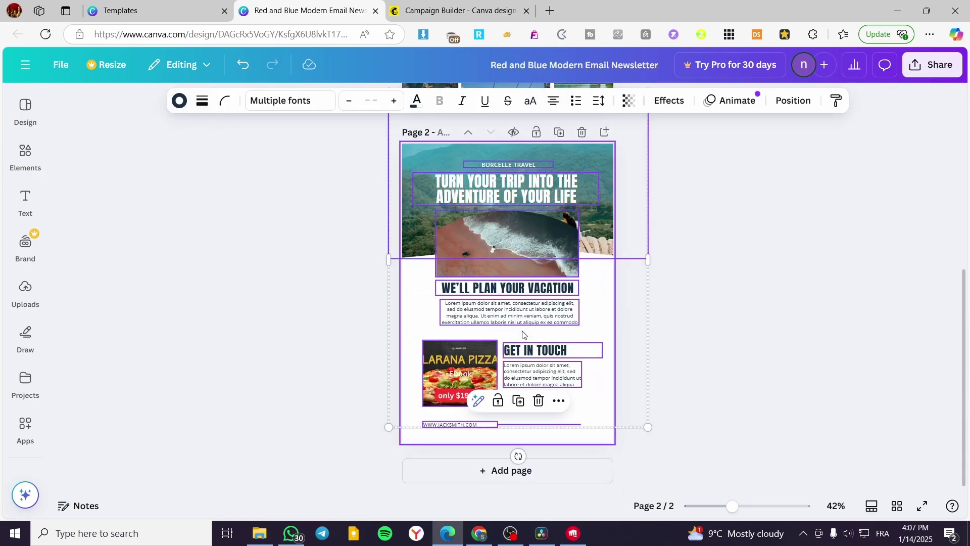
key("Delete")
left_click(582, 132)
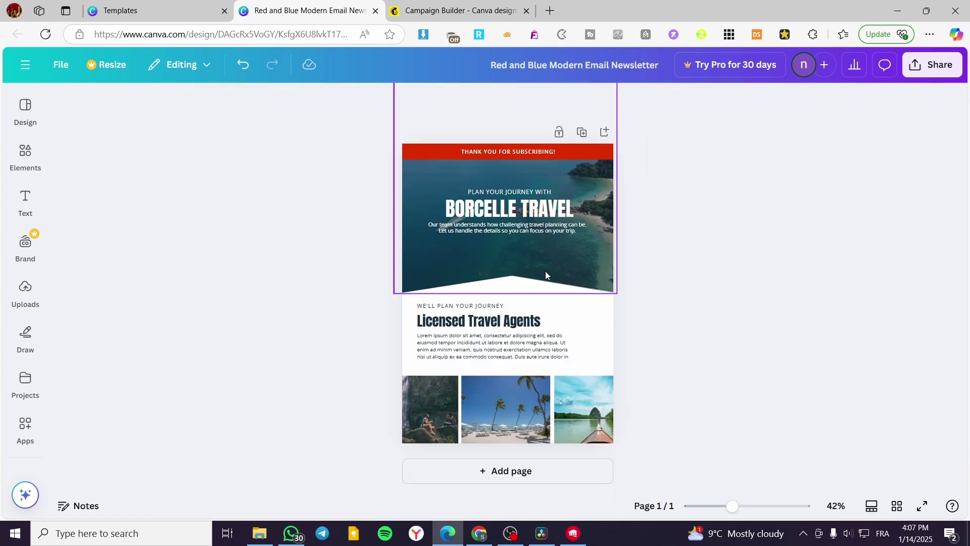
Remove all content from the remaining page to get a blank canvas
left_click(544, 272)
key("ctrl+a")
key("Delete")
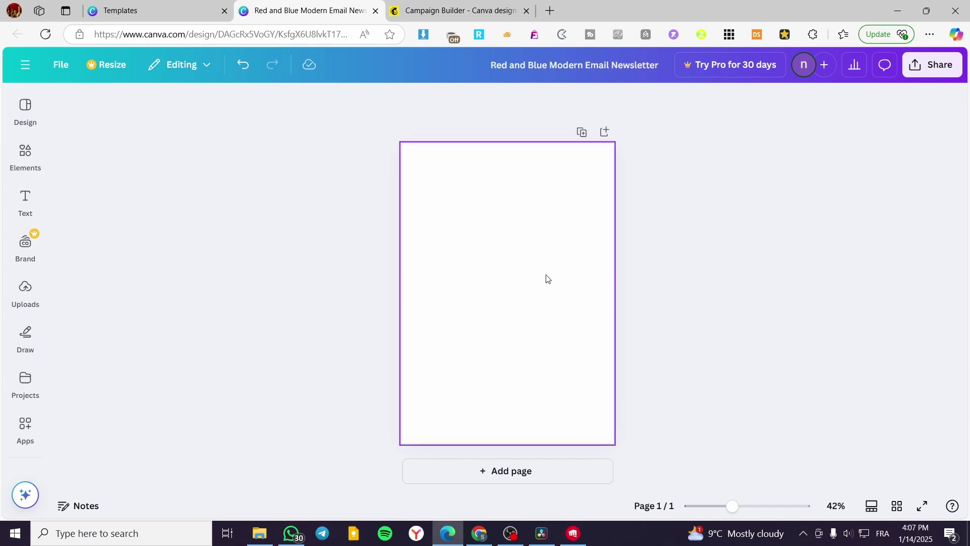
Set the blank page's background to the coral red default solid color
left_click(546, 276)
left_click(494, 100)
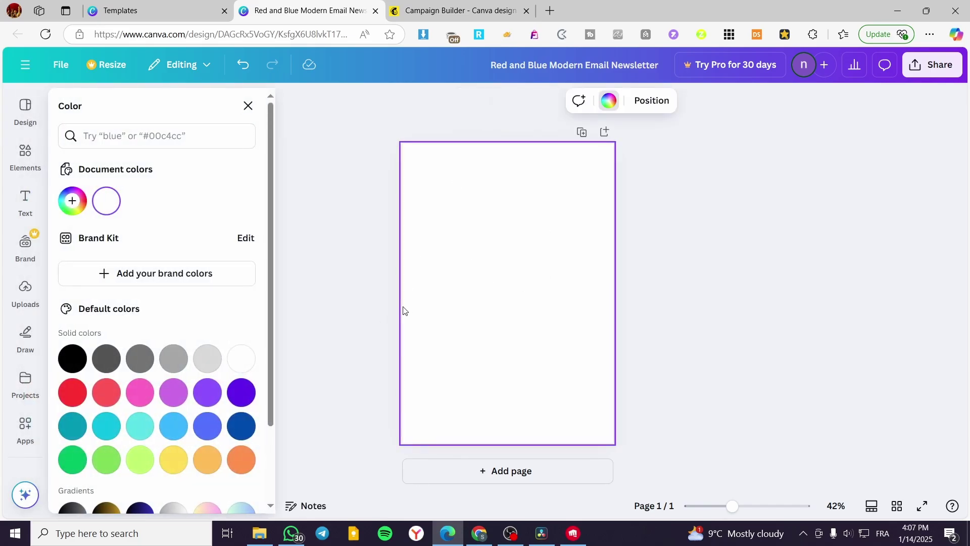
left_click(120, 394)
left_click(717, 273)
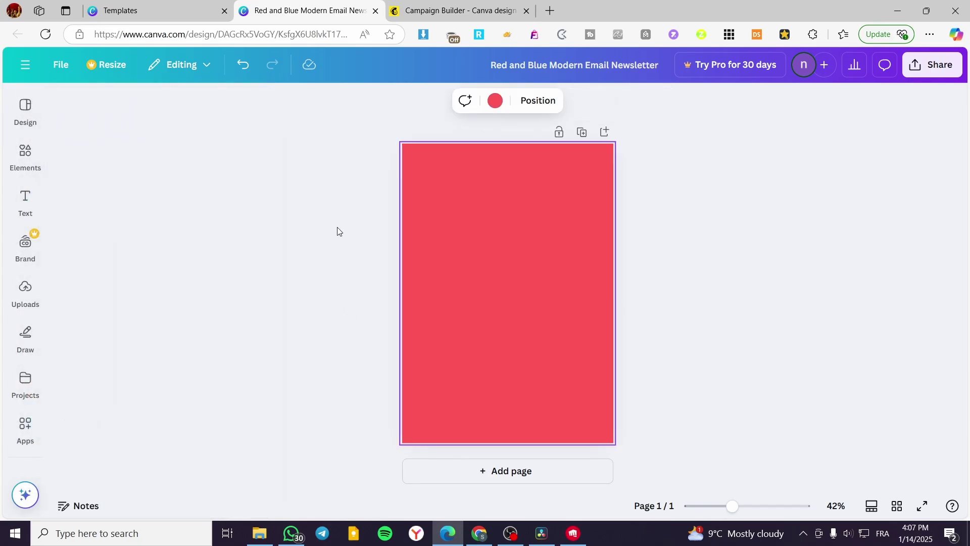
Add a square shape, rotate it 45 degrees, enlarge it, and position it to fill the page's upper-left corner as a diagonal triangle
left_click(25, 157)
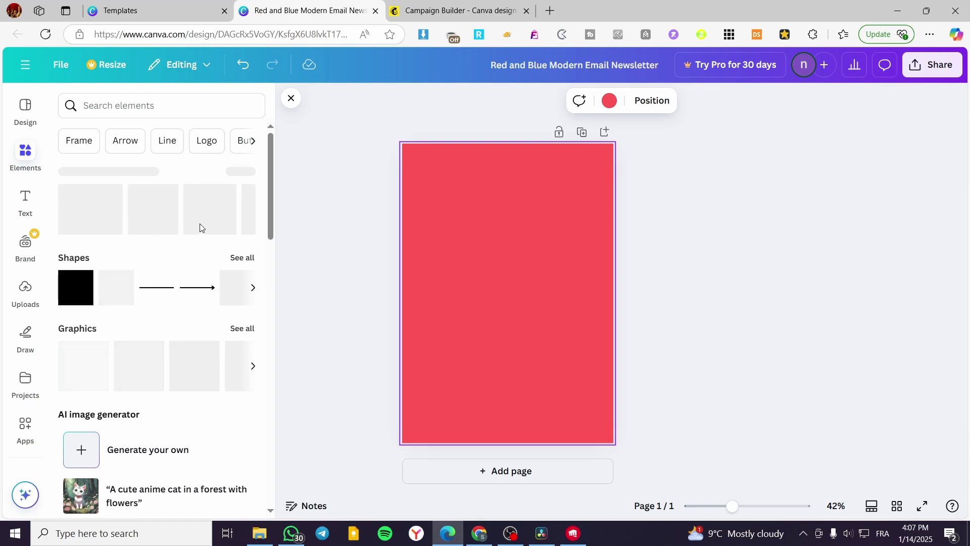
left_click(76, 289)
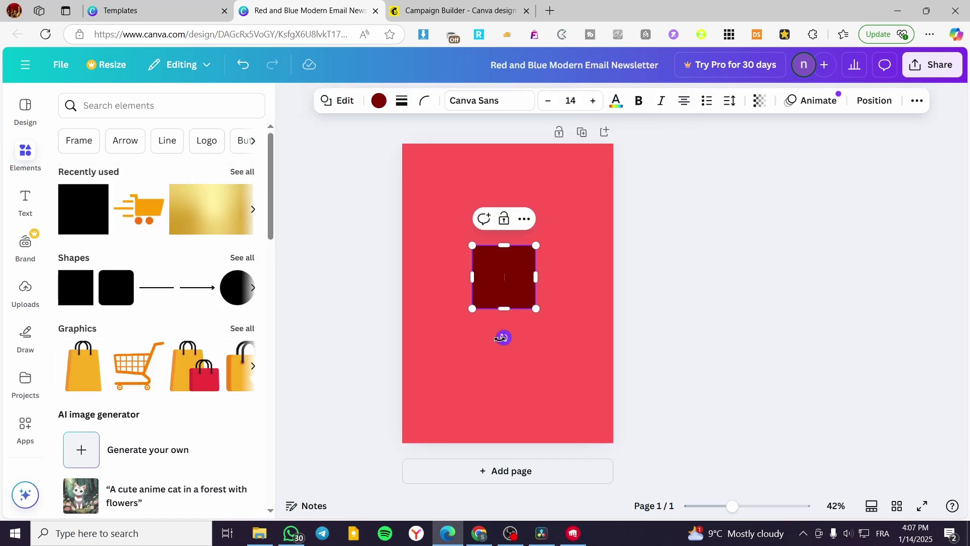
left_click_drag(504, 337, 447, 328)
left_click_drag(519, 290, 554, 300)
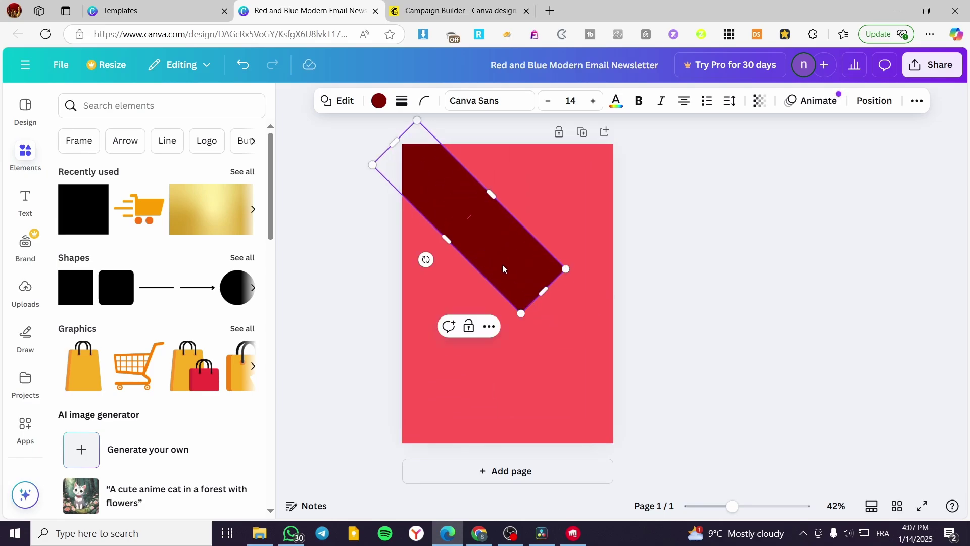
left_click_drag(445, 240, 401, 256)
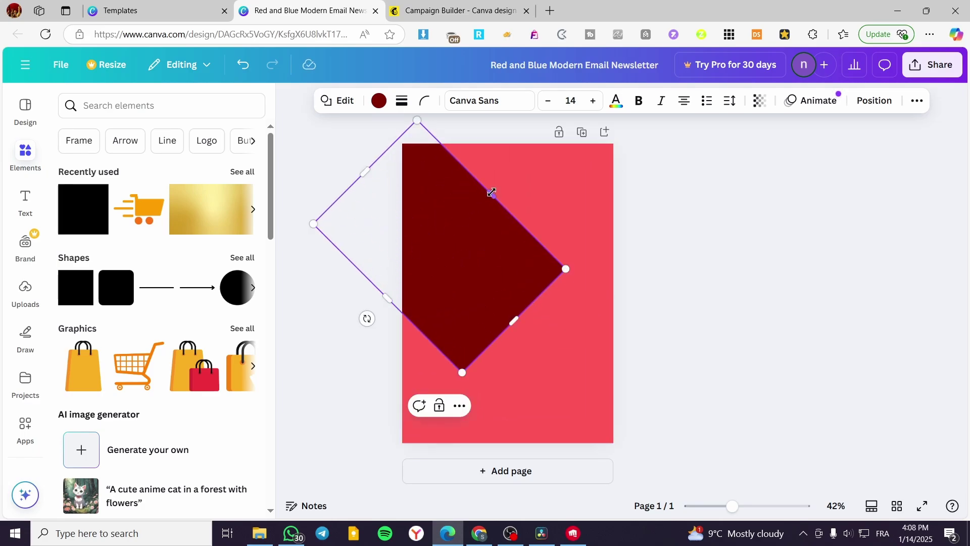
left_click_drag(492, 192, 575, 126)
left_click_drag(552, 280, 458, 192)
left_click(645, 250)
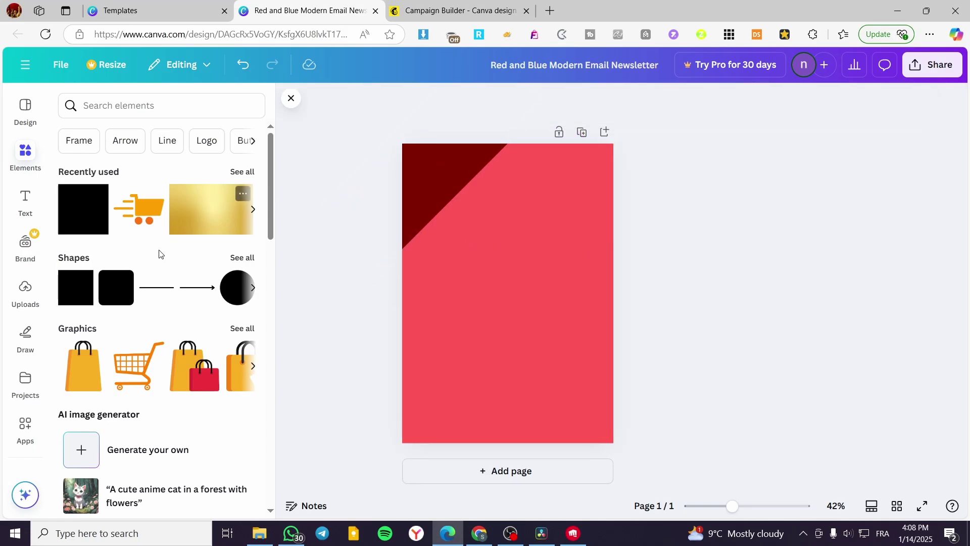
Duplicate the dark red corner shape, rotate the copy to slope the opposite way, and position it over the page's upper-right corner
left_click(422, 186)
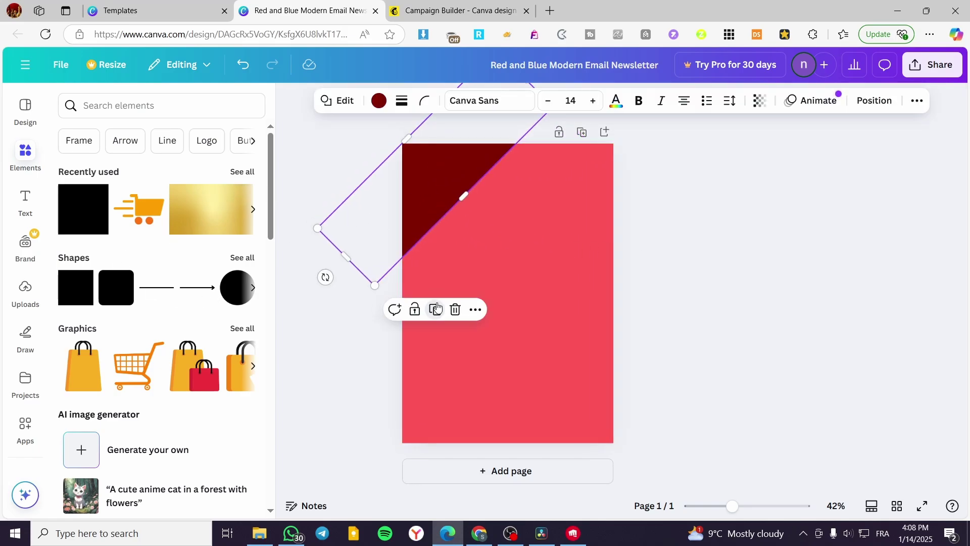
left_click_drag(459, 178, 576, 206)
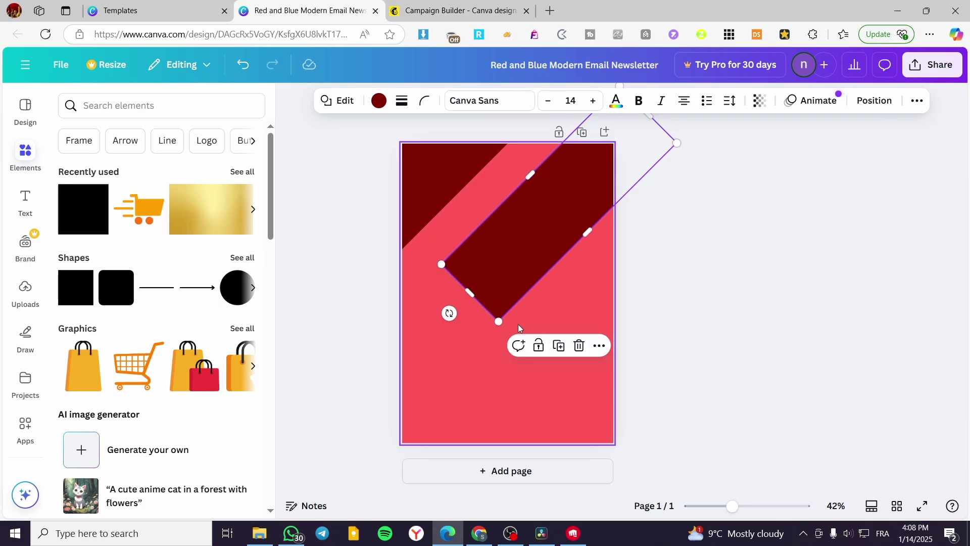
left_click_drag(449, 313, 478, 117)
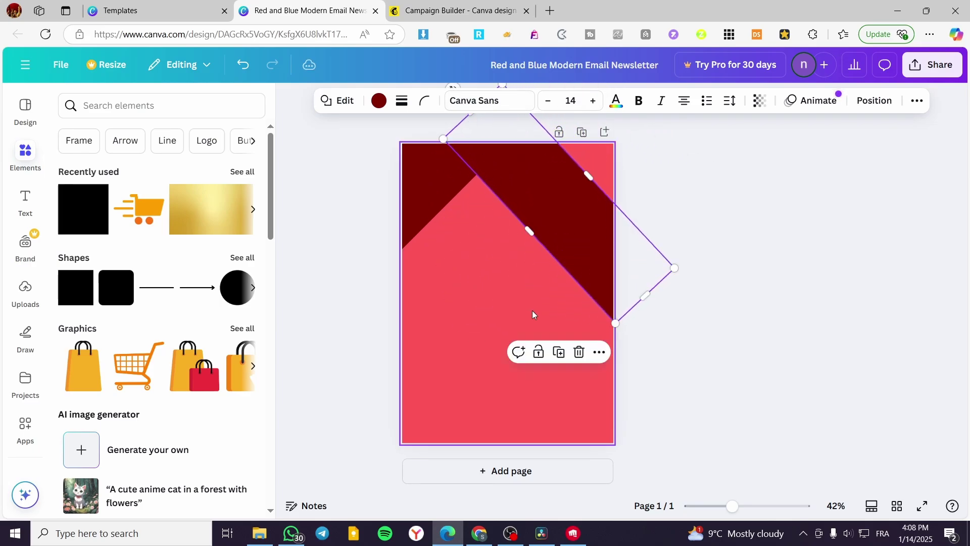
left_click_drag(562, 229, 594, 193)
left_click(726, 354)
left_click_drag(587, 226, 567, 208)
left_click(569, 206)
left_click(581, 213)
left_click(743, 320)
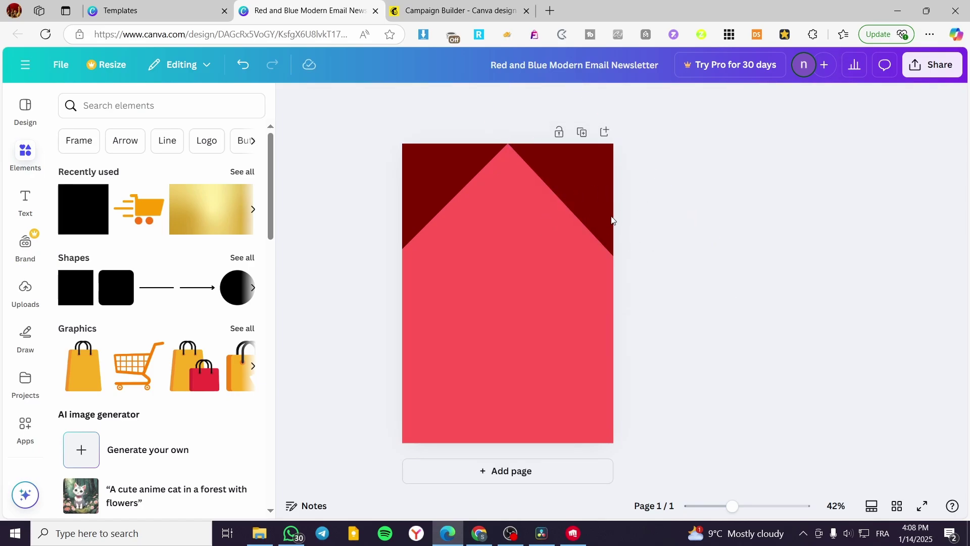
Resize and re-angle the right corner shape so its diagonal edge meets the left one at the page's top center
left_click(618, 241)
left_click_drag(545, 226, 553, 191)
left_click_drag(669, 278, 613, 228)
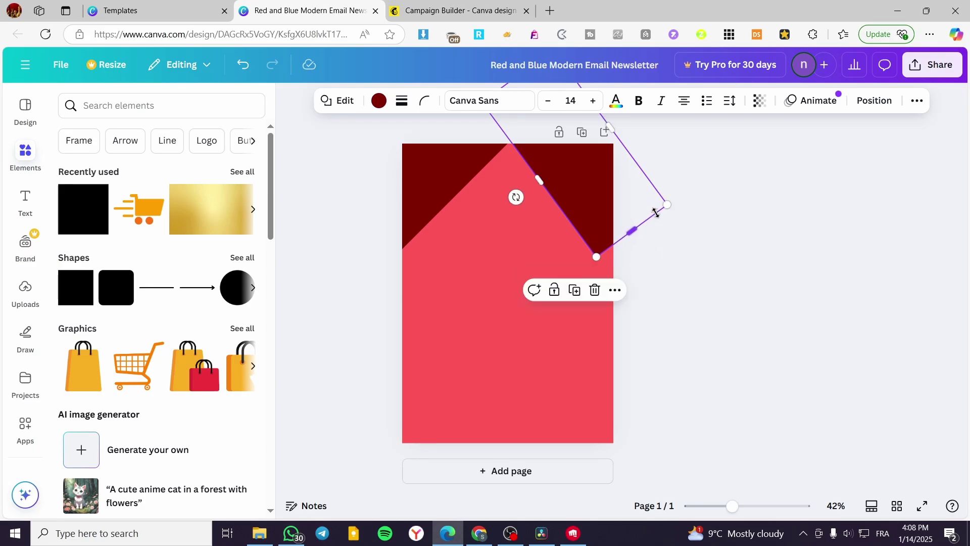
left_click_drag(658, 200, 730, 204)
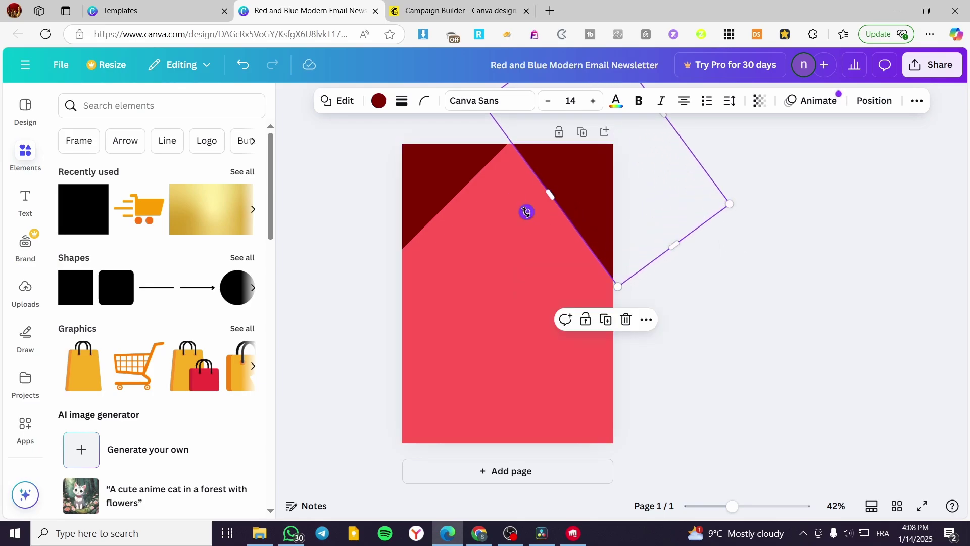
left_click_drag(526, 211, 562, 237)
left_click(691, 321)
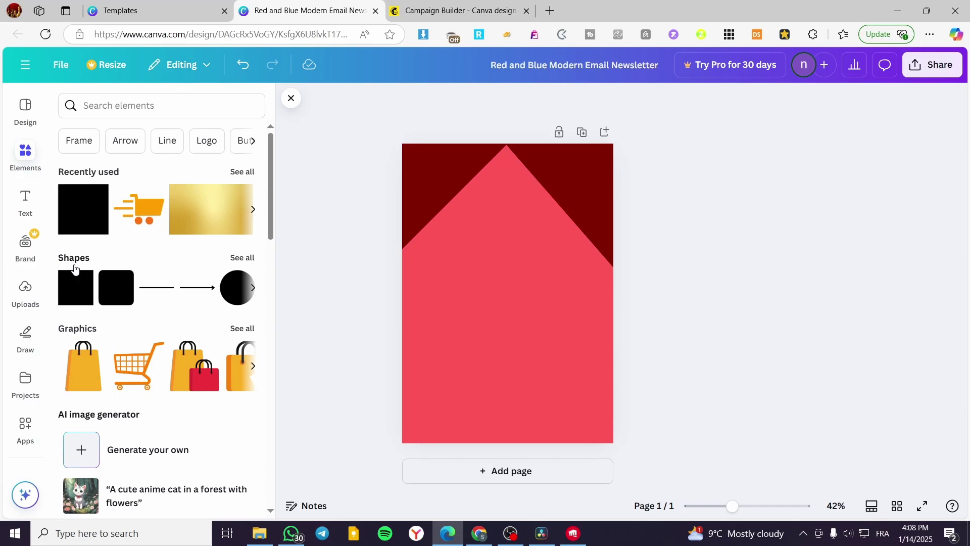
Add a rounded square and stretch it to about 635 wide, reaching the side and bottom margins of the page's lower half
left_click(121, 293)
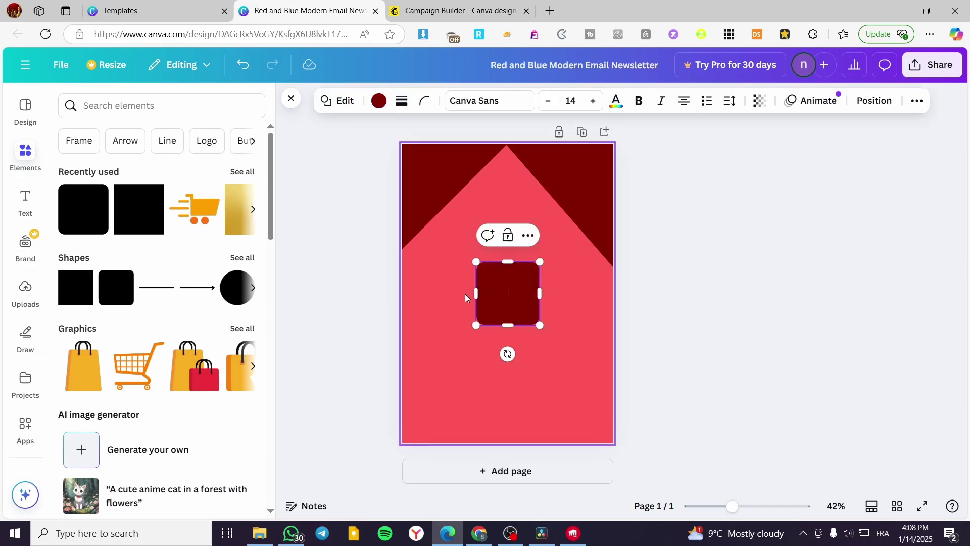
left_click_drag(508, 325, 508, 395)
left_click_drag(474, 324, 424, 325)
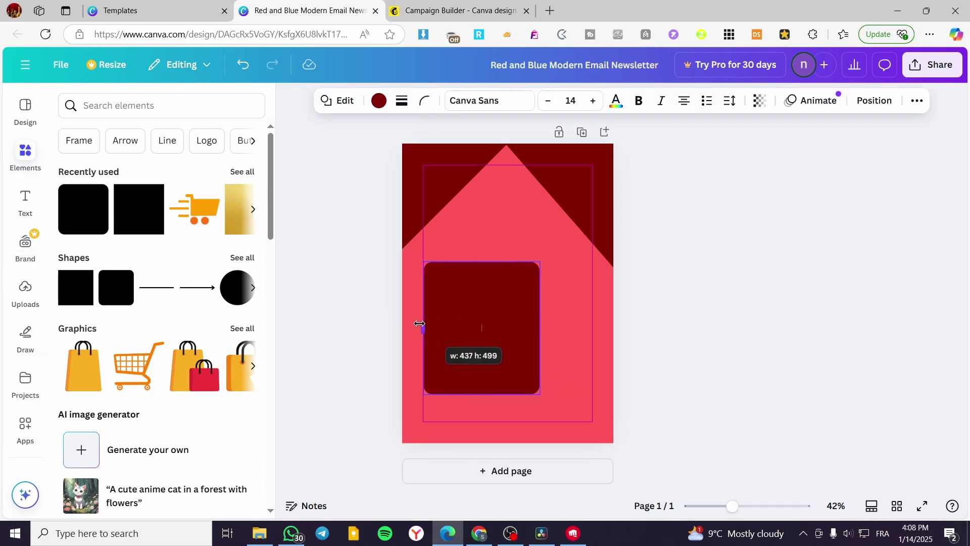
left_click_drag(540, 328, 593, 328)
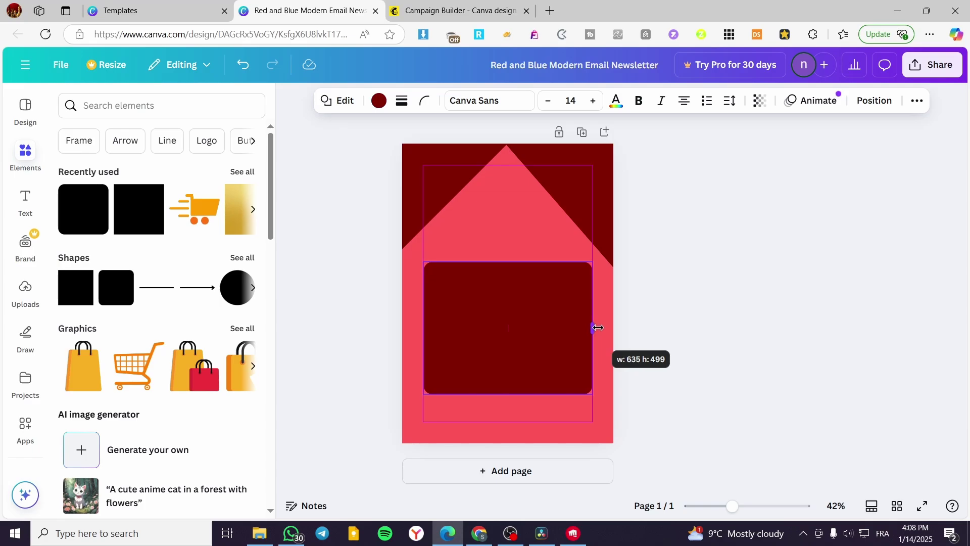
left_click_drag(507, 395, 512, 422)
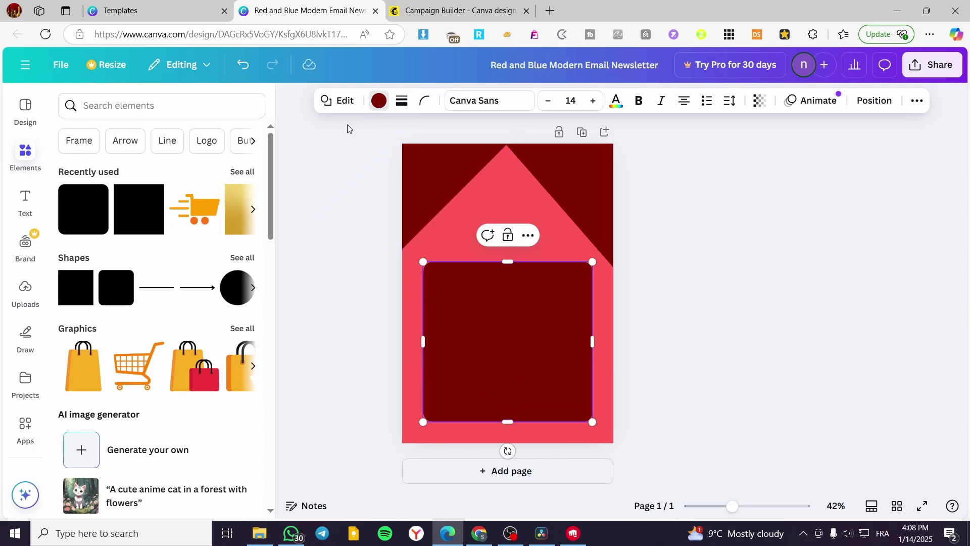
Try several fill colors on the rounded rectangle and settle on the default solid orange
left_click(378, 100)
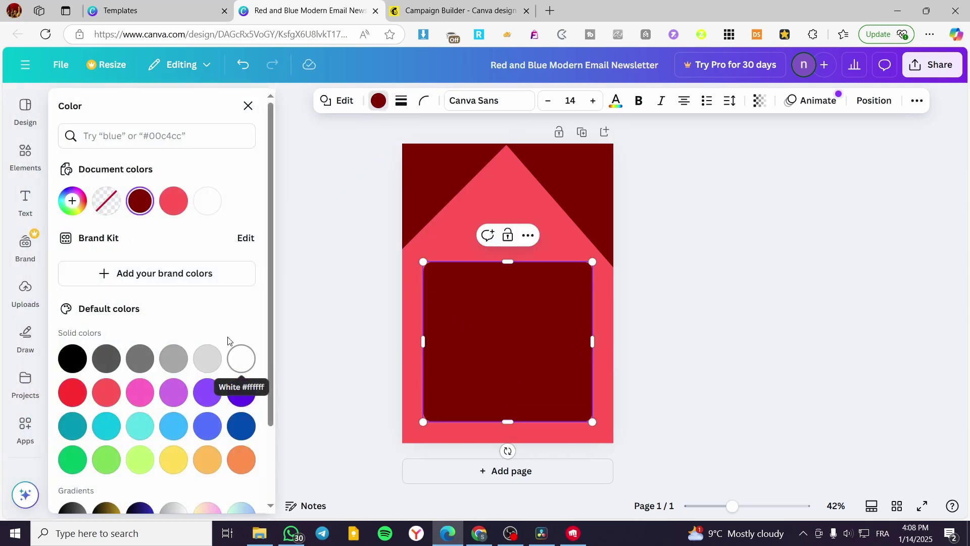
left_click(174, 202)
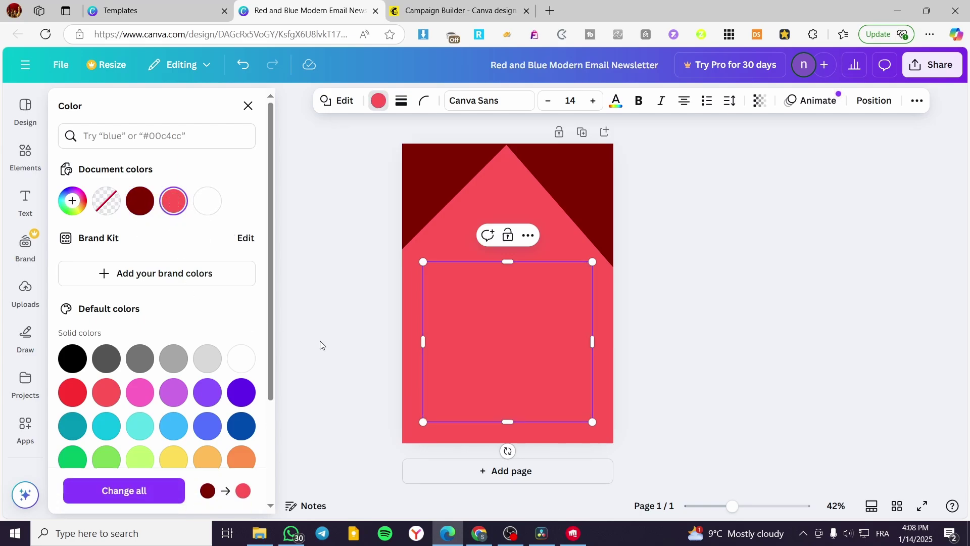
left_click(209, 359)
left_click(174, 359)
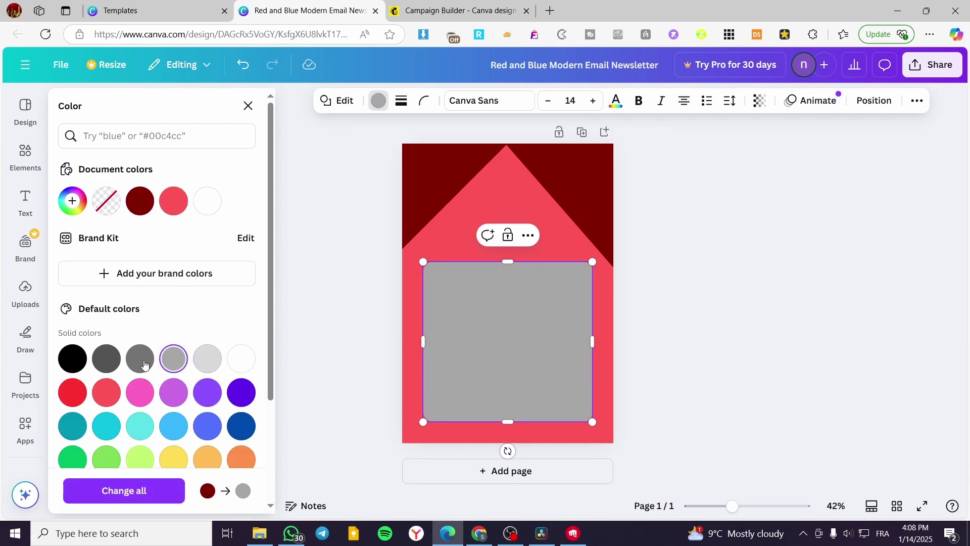
left_click(140, 359)
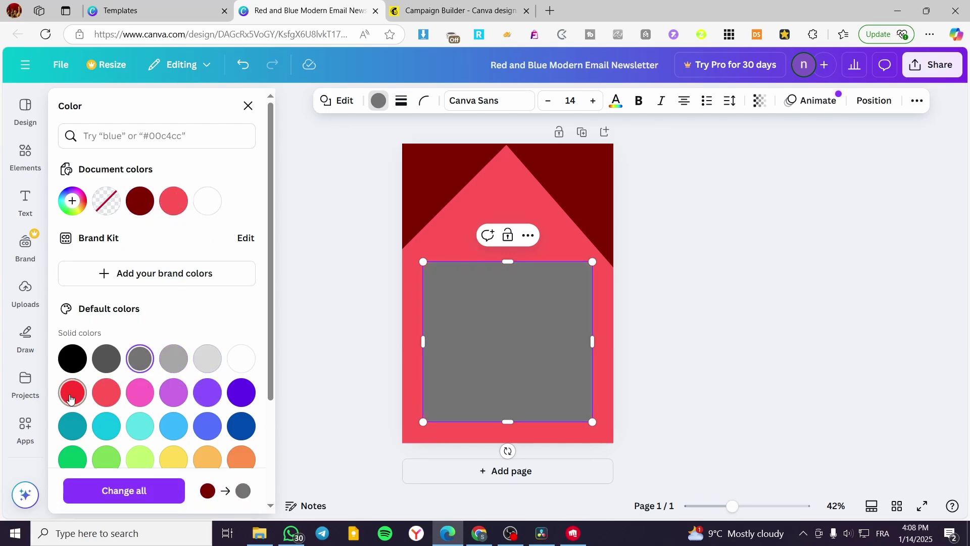
left_click(142, 433)
scroll(235, 384, "down", 3)
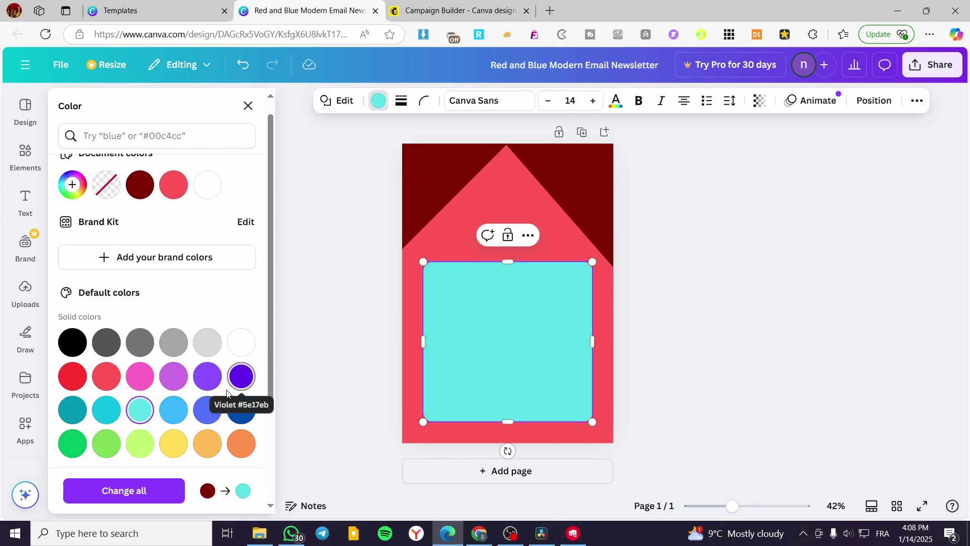
left_click(243, 320)
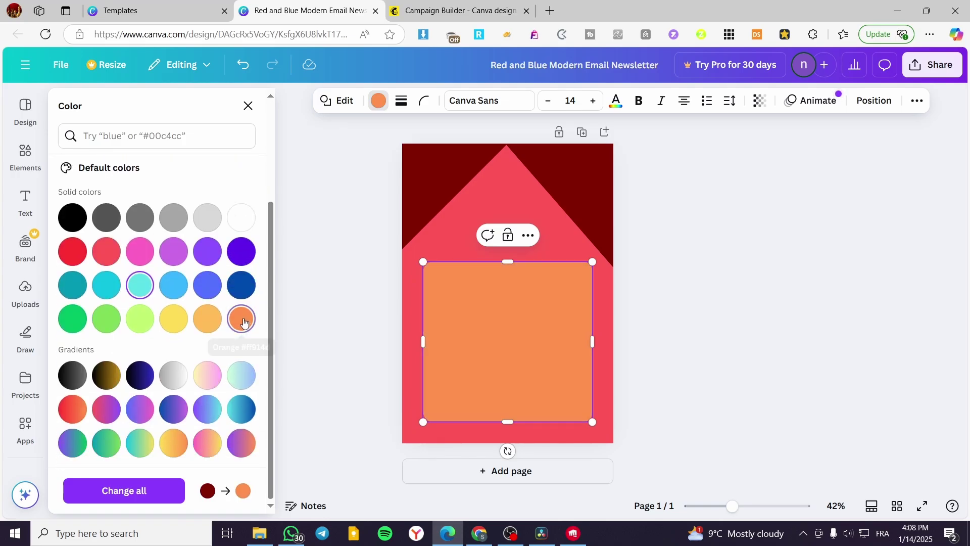
left_click(678, 335)
left_click(481, 344)
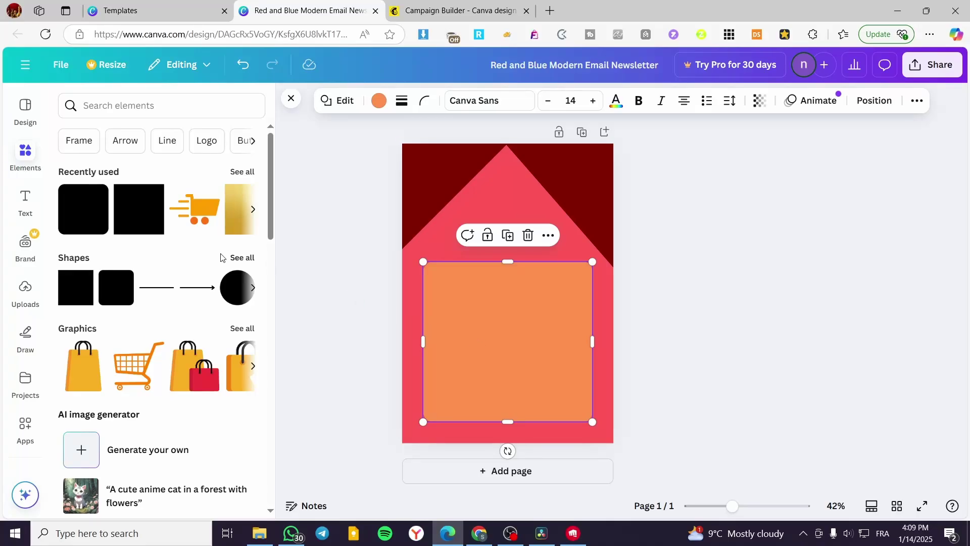
Add the heading "Welcome to our Newsletter" and shrink it to size 27.5 on one line at the top of the orange box
left_click(20, 197)
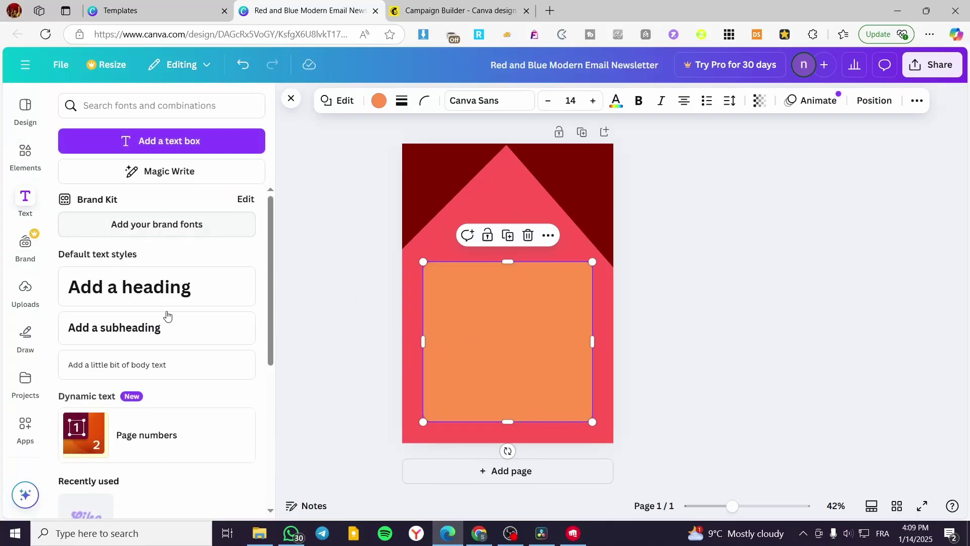
left_click(155, 289)
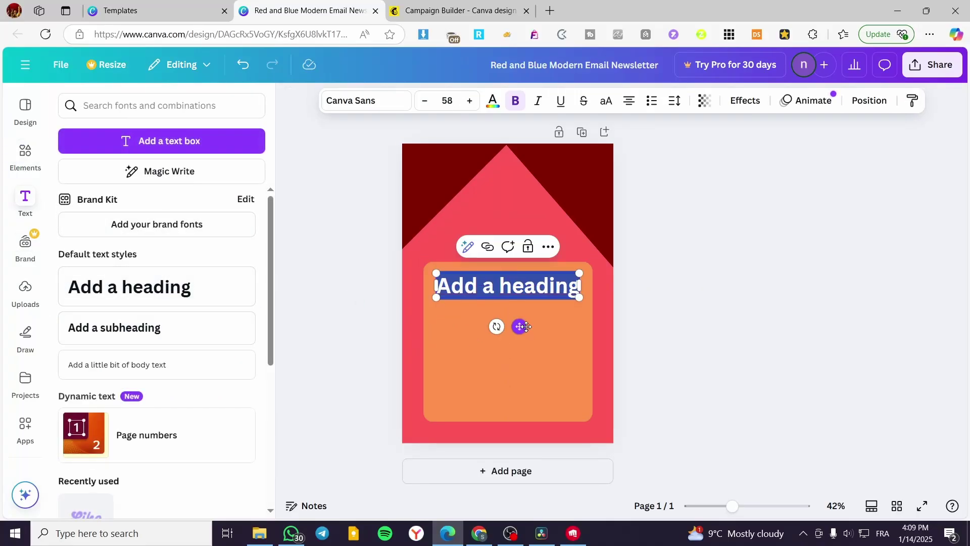
type("Welcome to our")
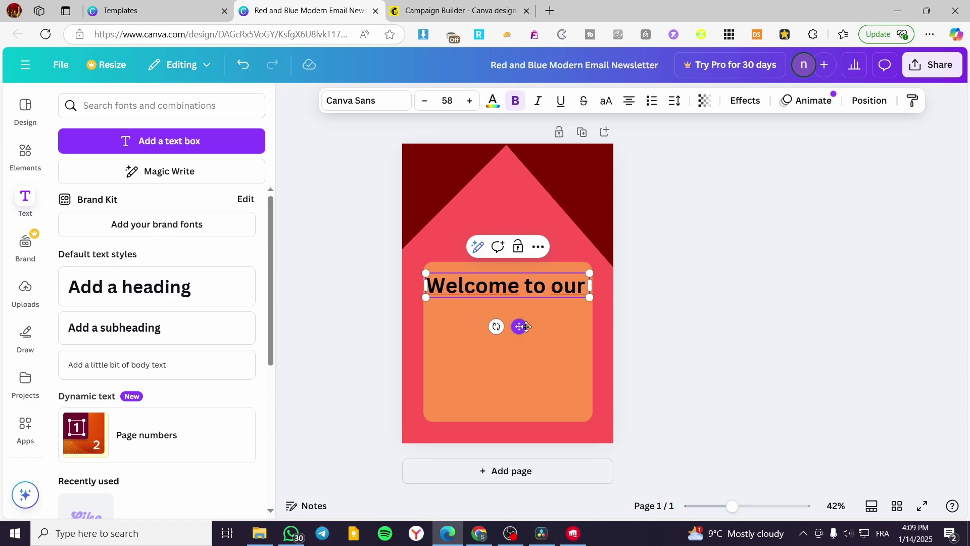
type(" Newsletter")
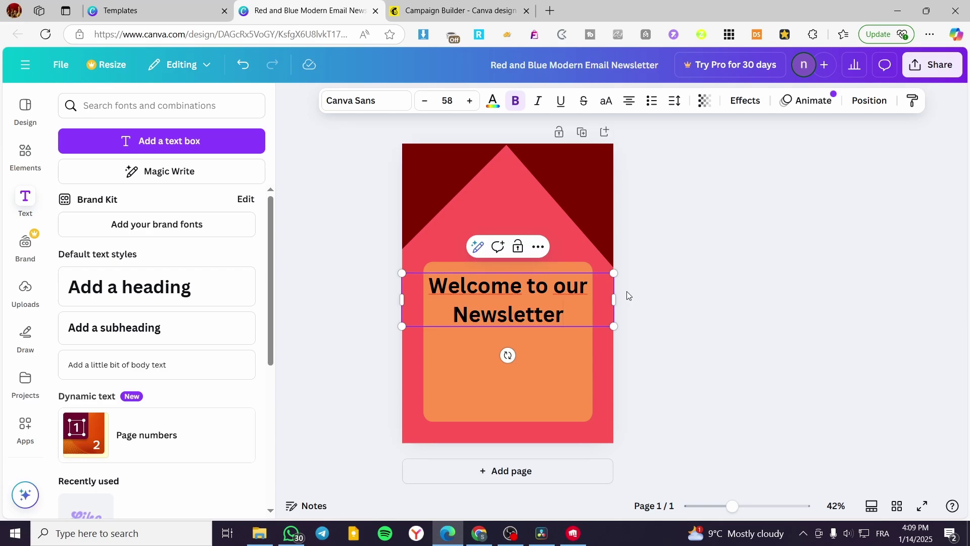
left_click_drag(615, 299, 522, 314)
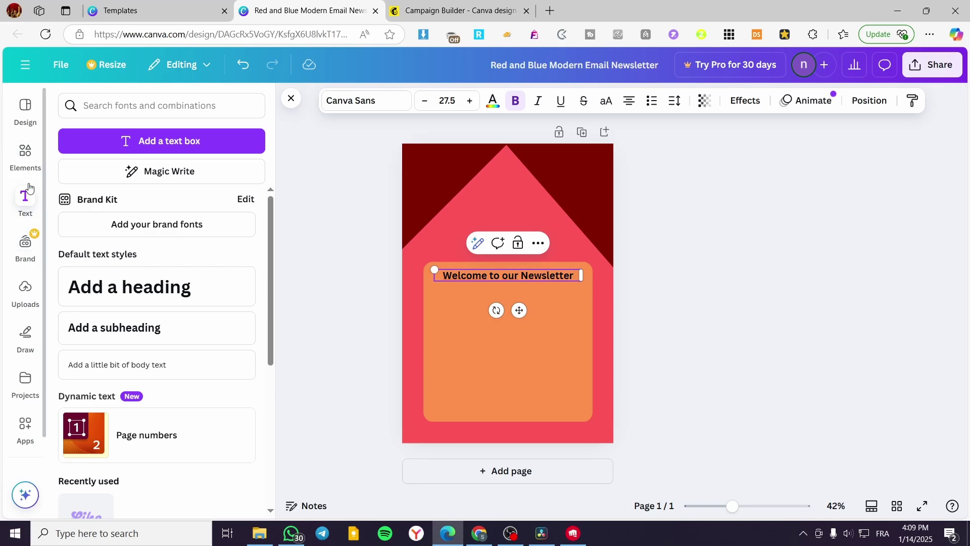
Search the elements for "frame" and add the rounded square image frame to the page
left_click(25, 153)
left_click(147, 108)
type("d")
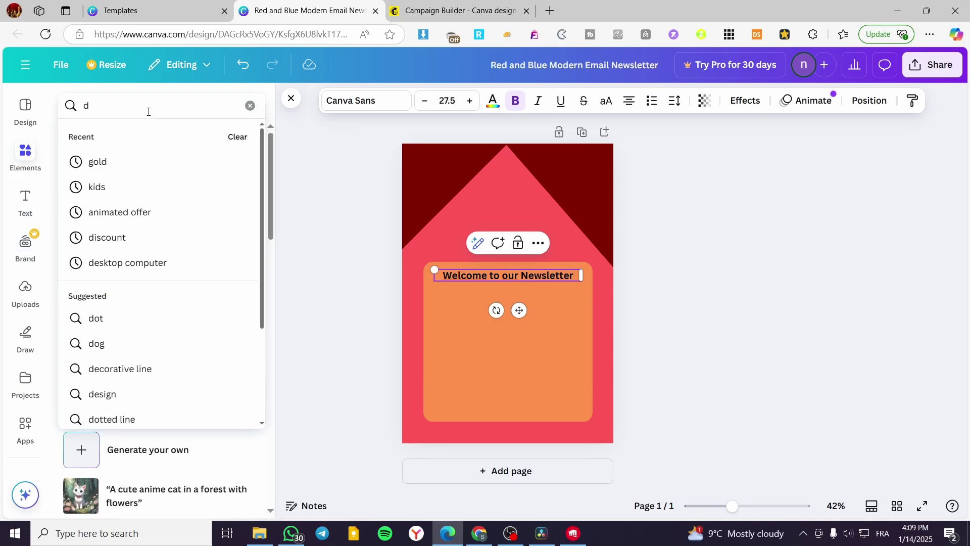
key("BackSpace")
type("frame")
key("Return")
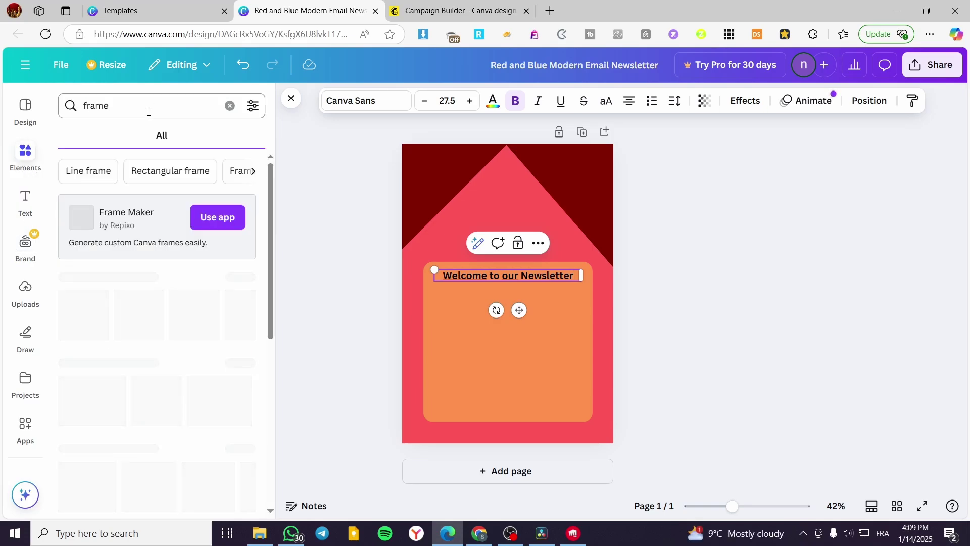
left_click(138, 314)
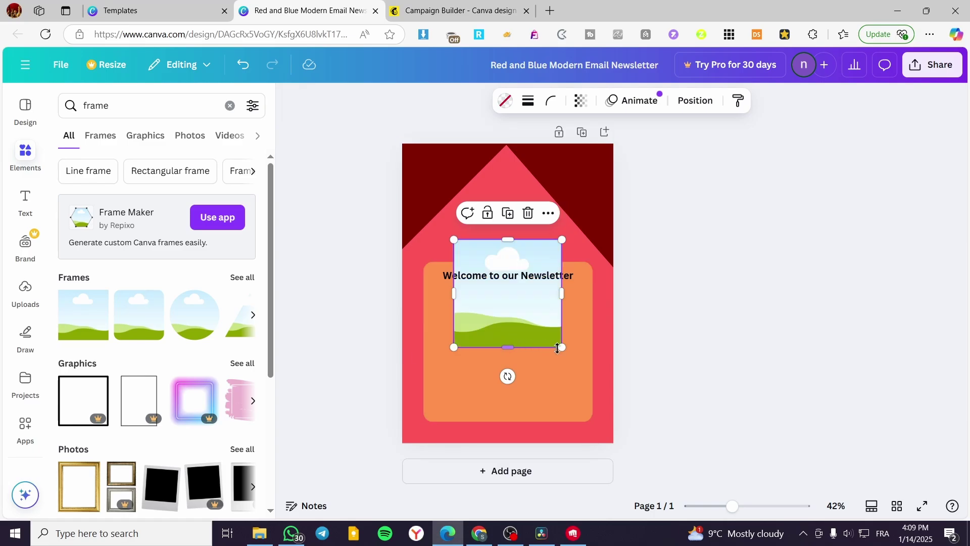
Shrink the image frame and duplicate it to form a column of three frames along the orange box's left side
left_click_drag(562, 348, 497, 263)
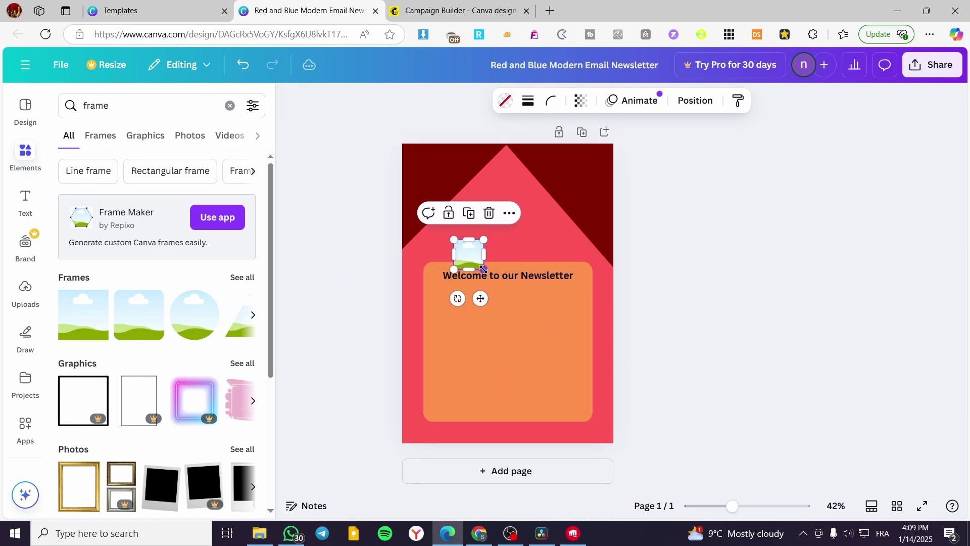
left_click_drag(481, 298, 466, 407)
key("ctrl+d")
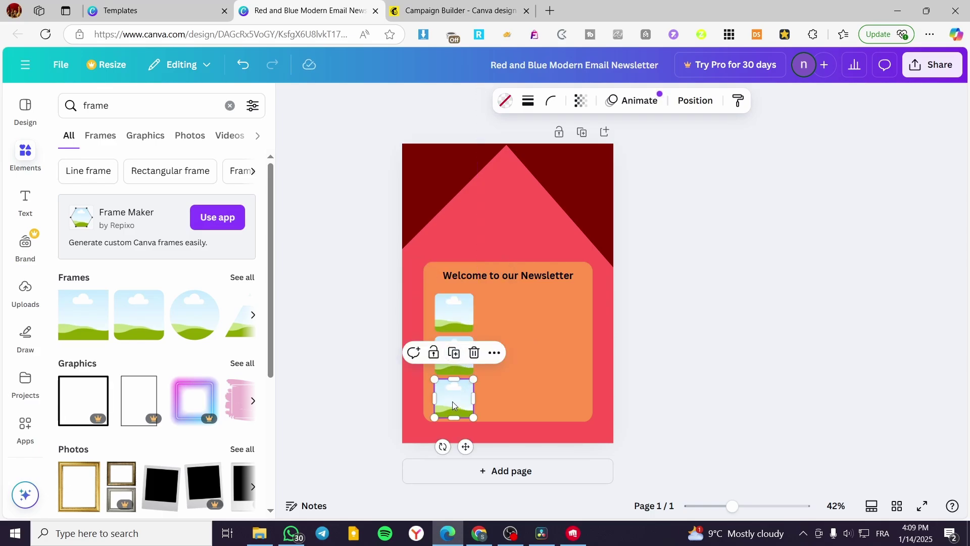
left_click(671, 364)
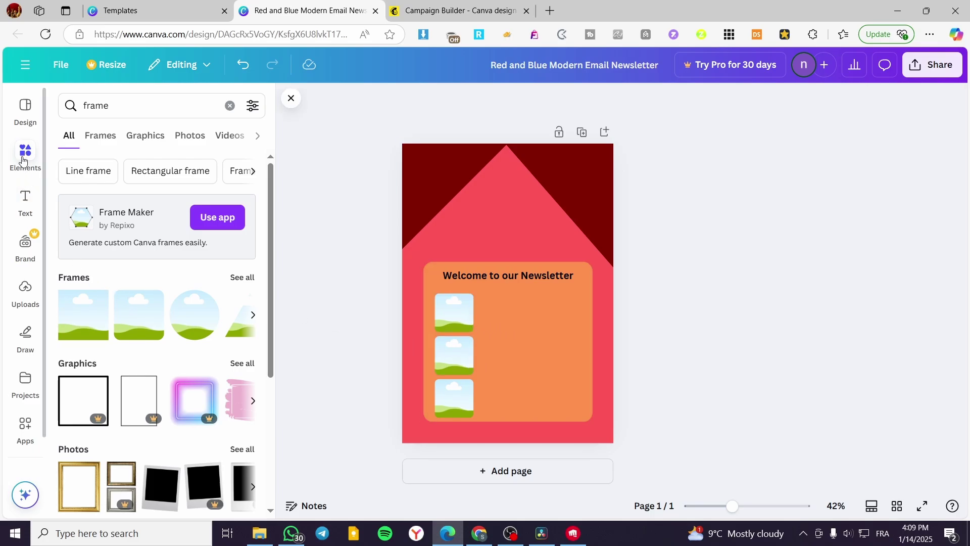
Add a default heading text, shrink it to size 19.6 and place it beside the first image frame
left_click(25, 200)
left_click(152, 300)
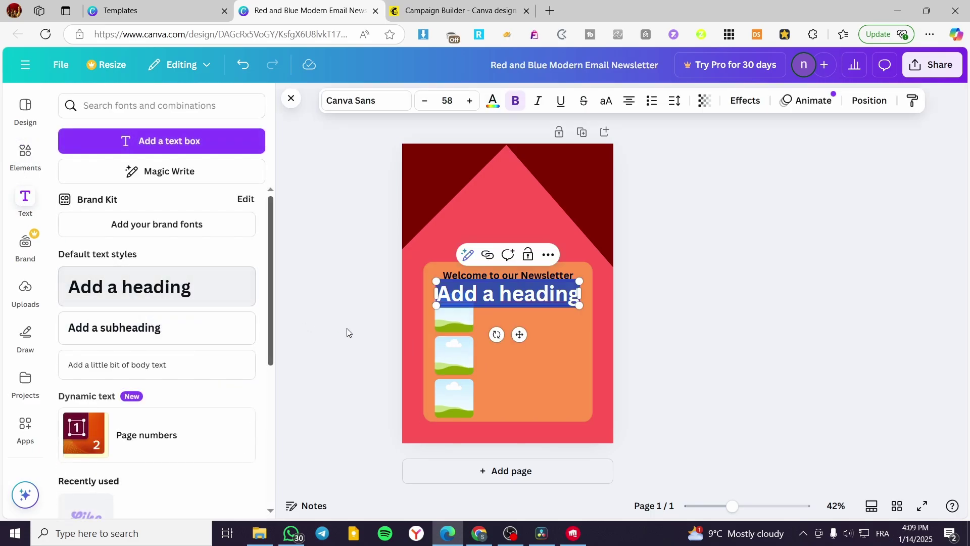
left_click_drag(580, 305, 508, 332)
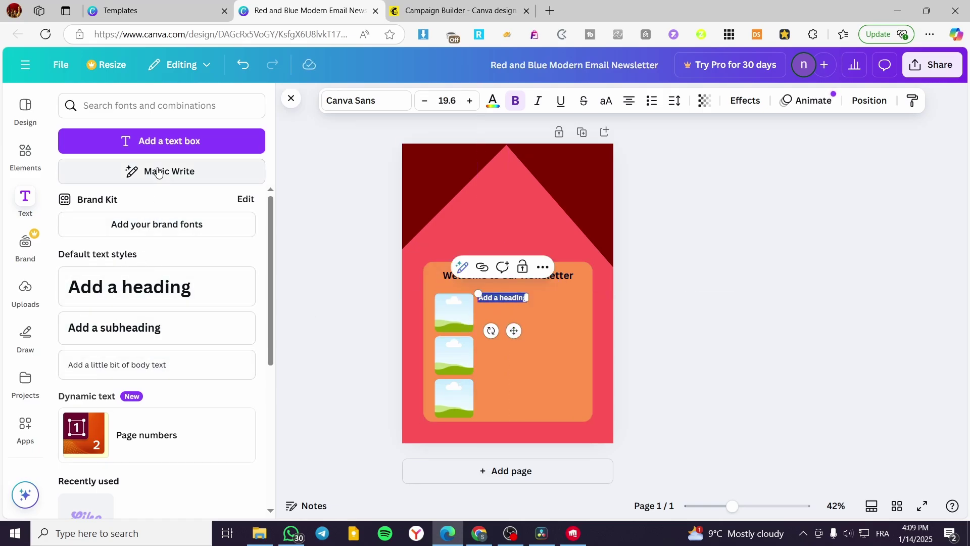
Add a small paragraph text box under the heading and duplicate the heading and paragraph pair beside the other two frames
left_click(161, 141)
left_click_drag(504, 334, 512, 342)
left_click(516, 299)
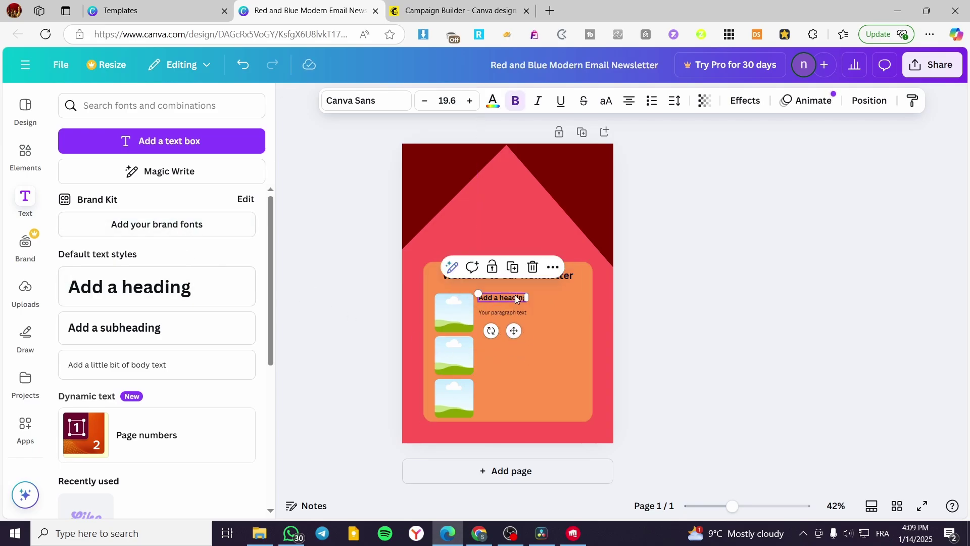
key("ctrl+d")
left_click_drag(514, 331, 520, 376)
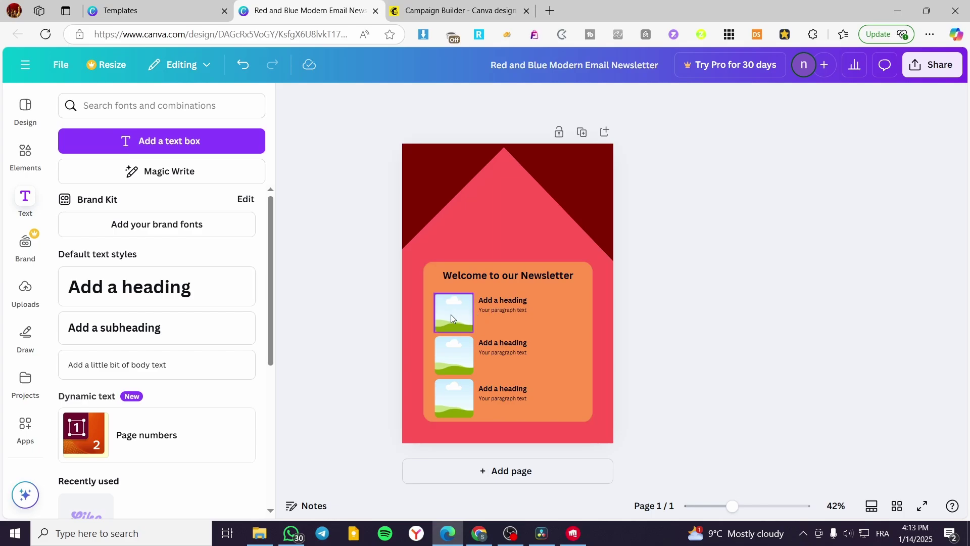
Replace the "frame" element search with "image" and show all of the photo results
left_click(25, 157)
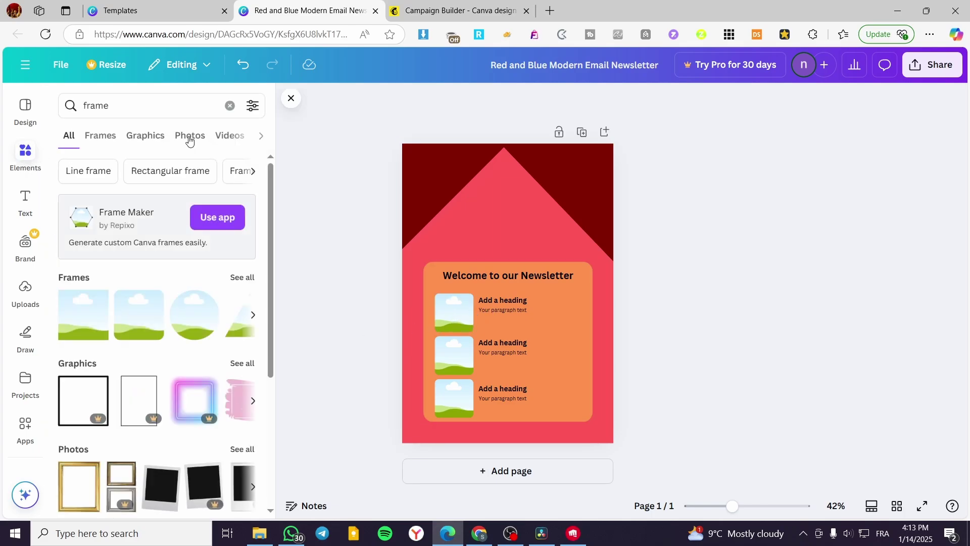
left_click(228, 105)
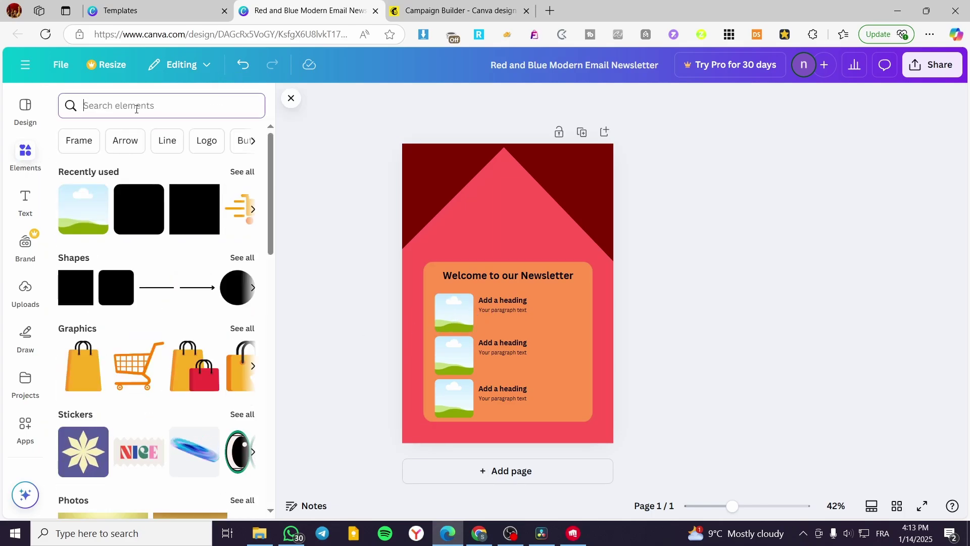
type("image")
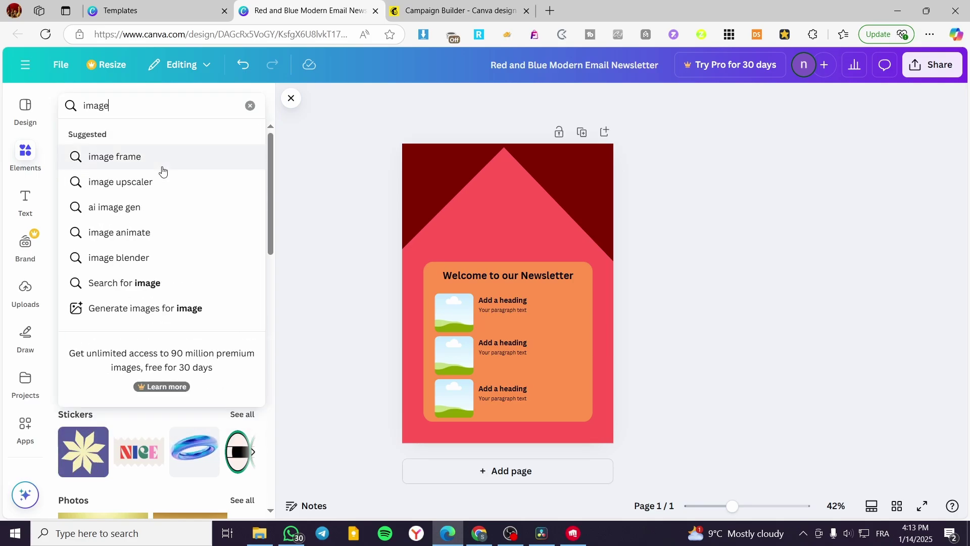
key("Return")
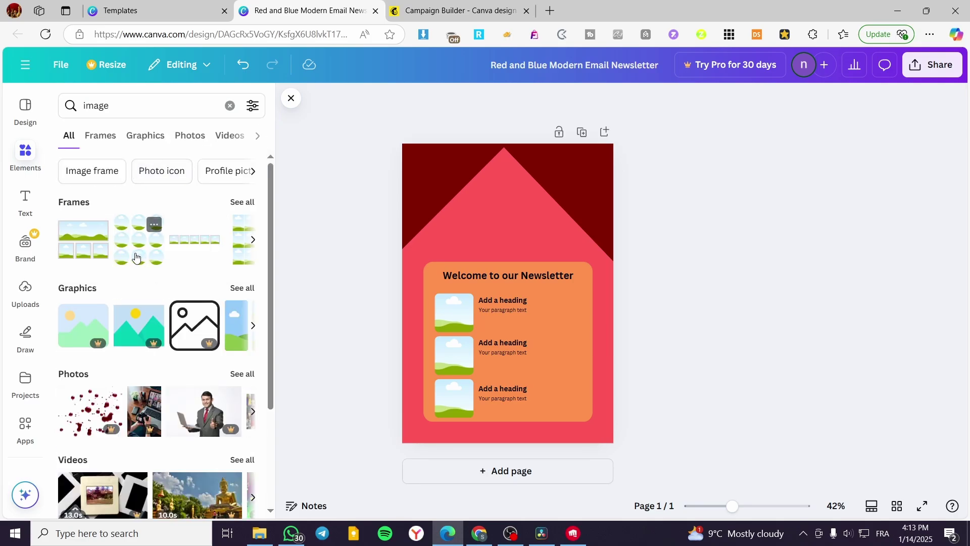
left_click(242, 374)
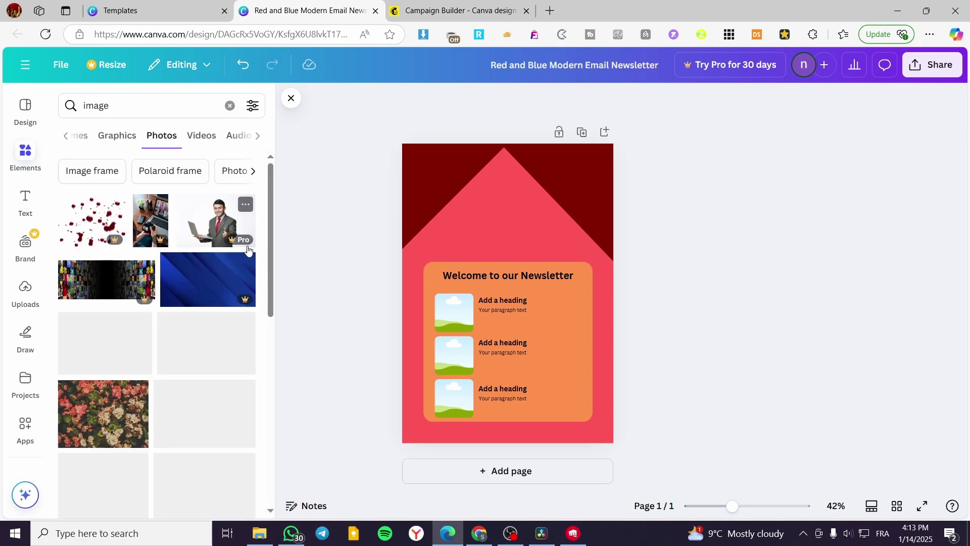